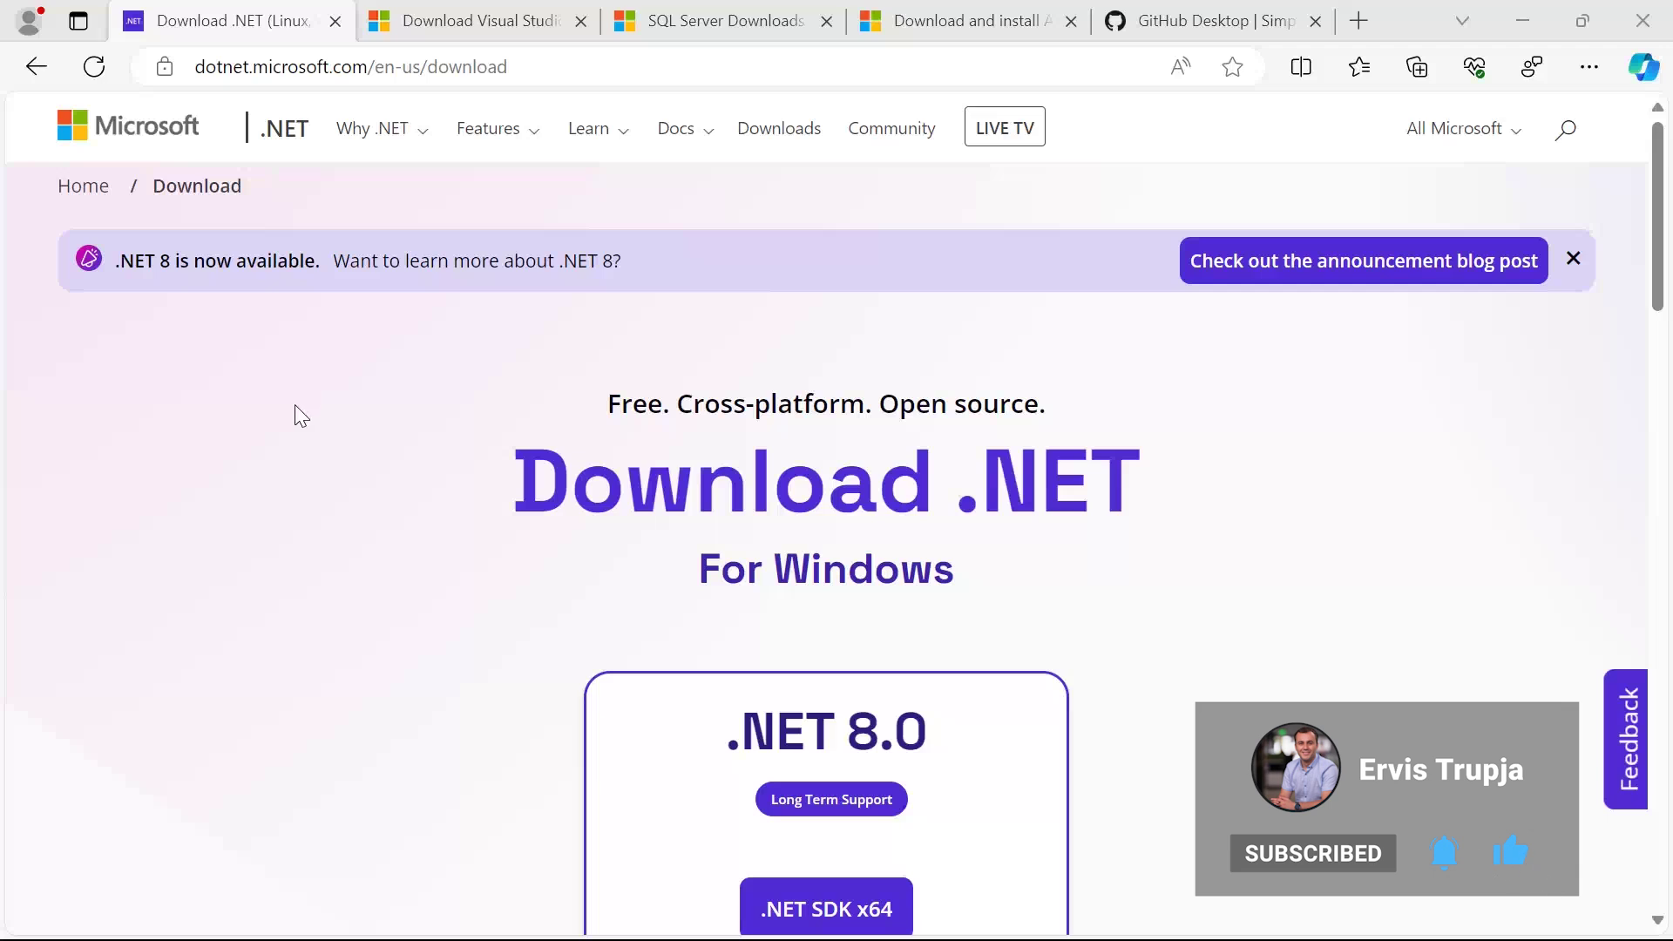
Download the .NET 8.0 SDK x64 installer, dismiss the survey popup, and check the Downloads list
{"action": "scroll", "coordinate": [295, 406], "scroll_direction": "down", "scroll_amount": 3}
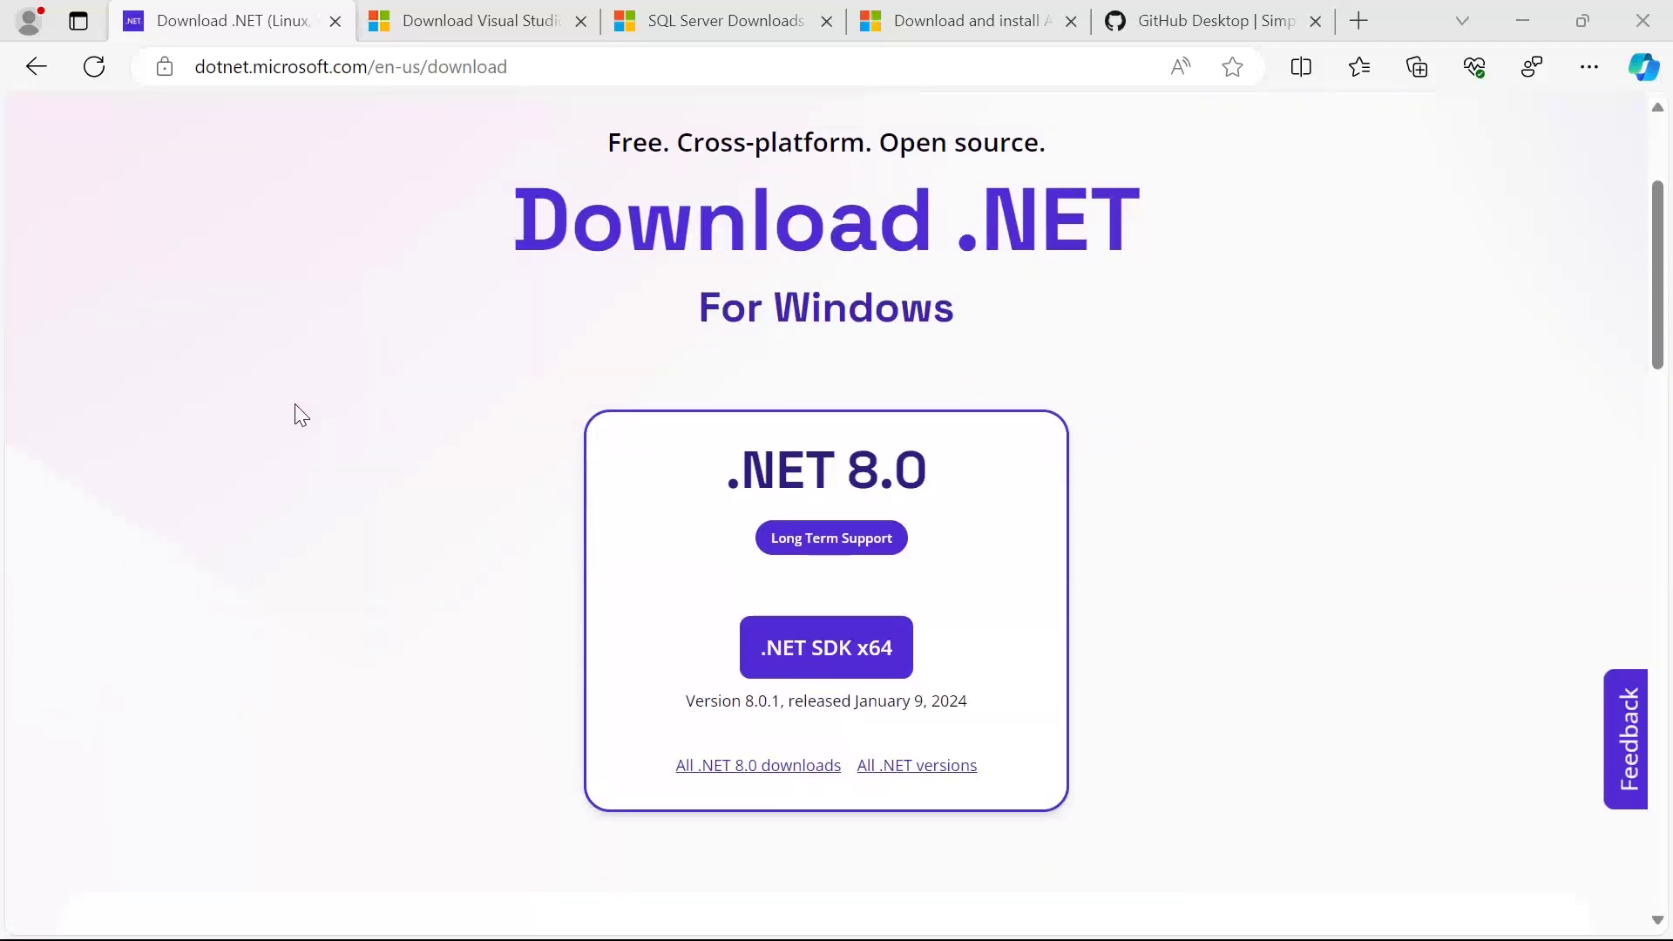
{"action": "scroll", "coordinate": [300, 405], "scroll_direction": "down", "scroll_amount": 3}
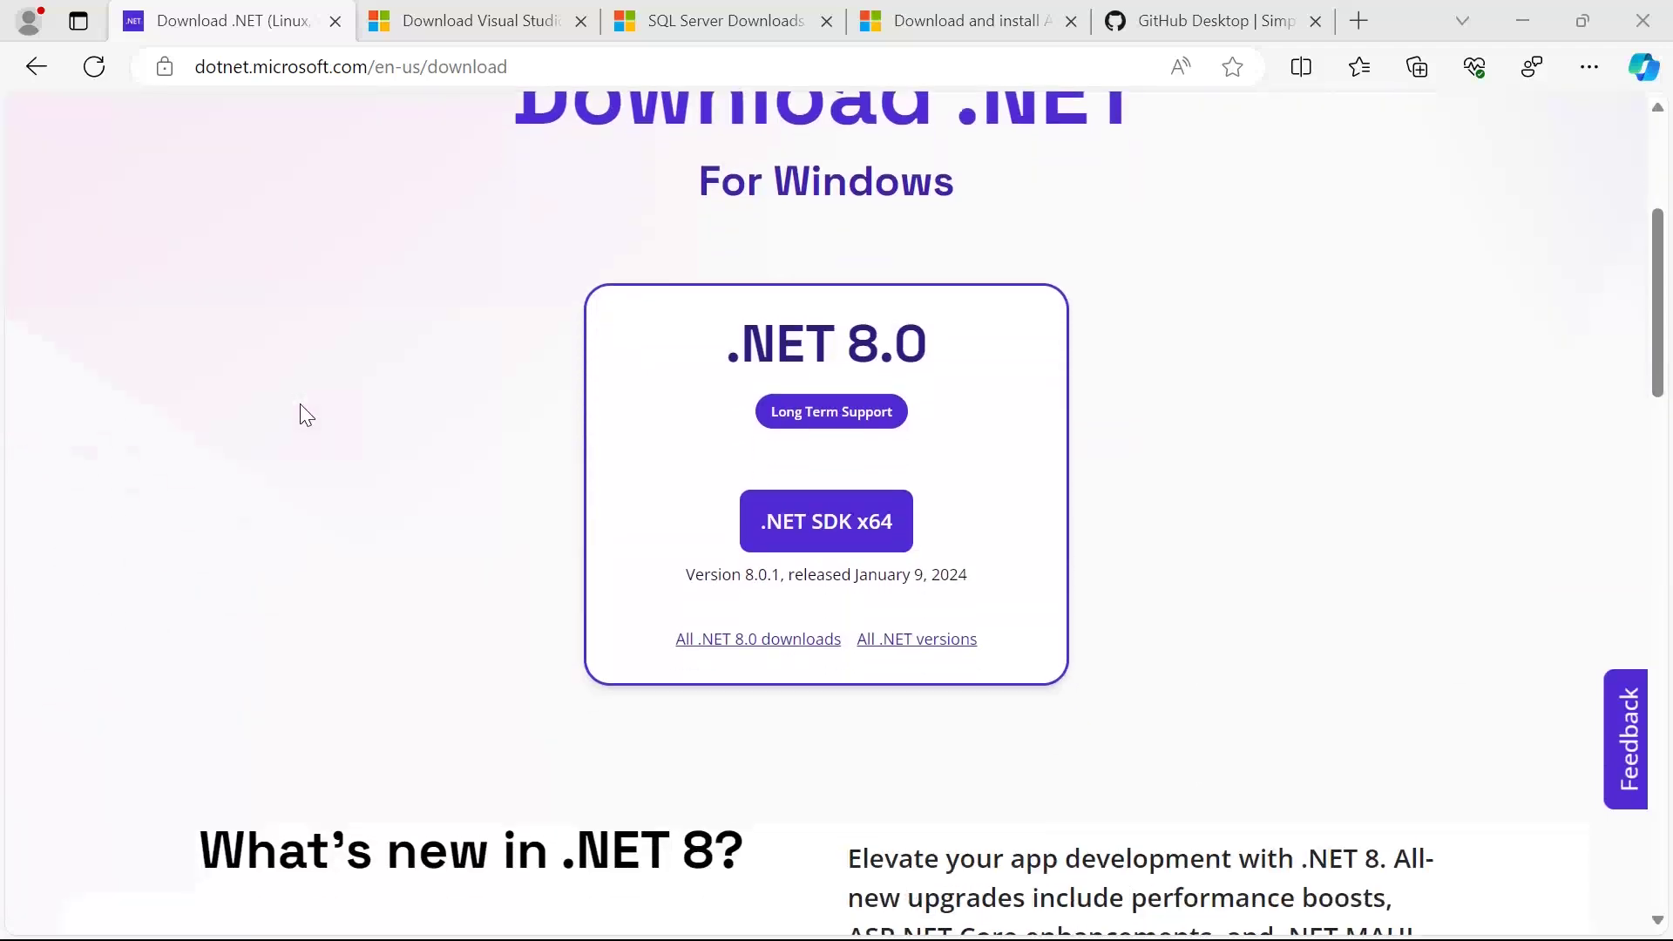
{"action": "left_click", "coordinate": [837, 397]}
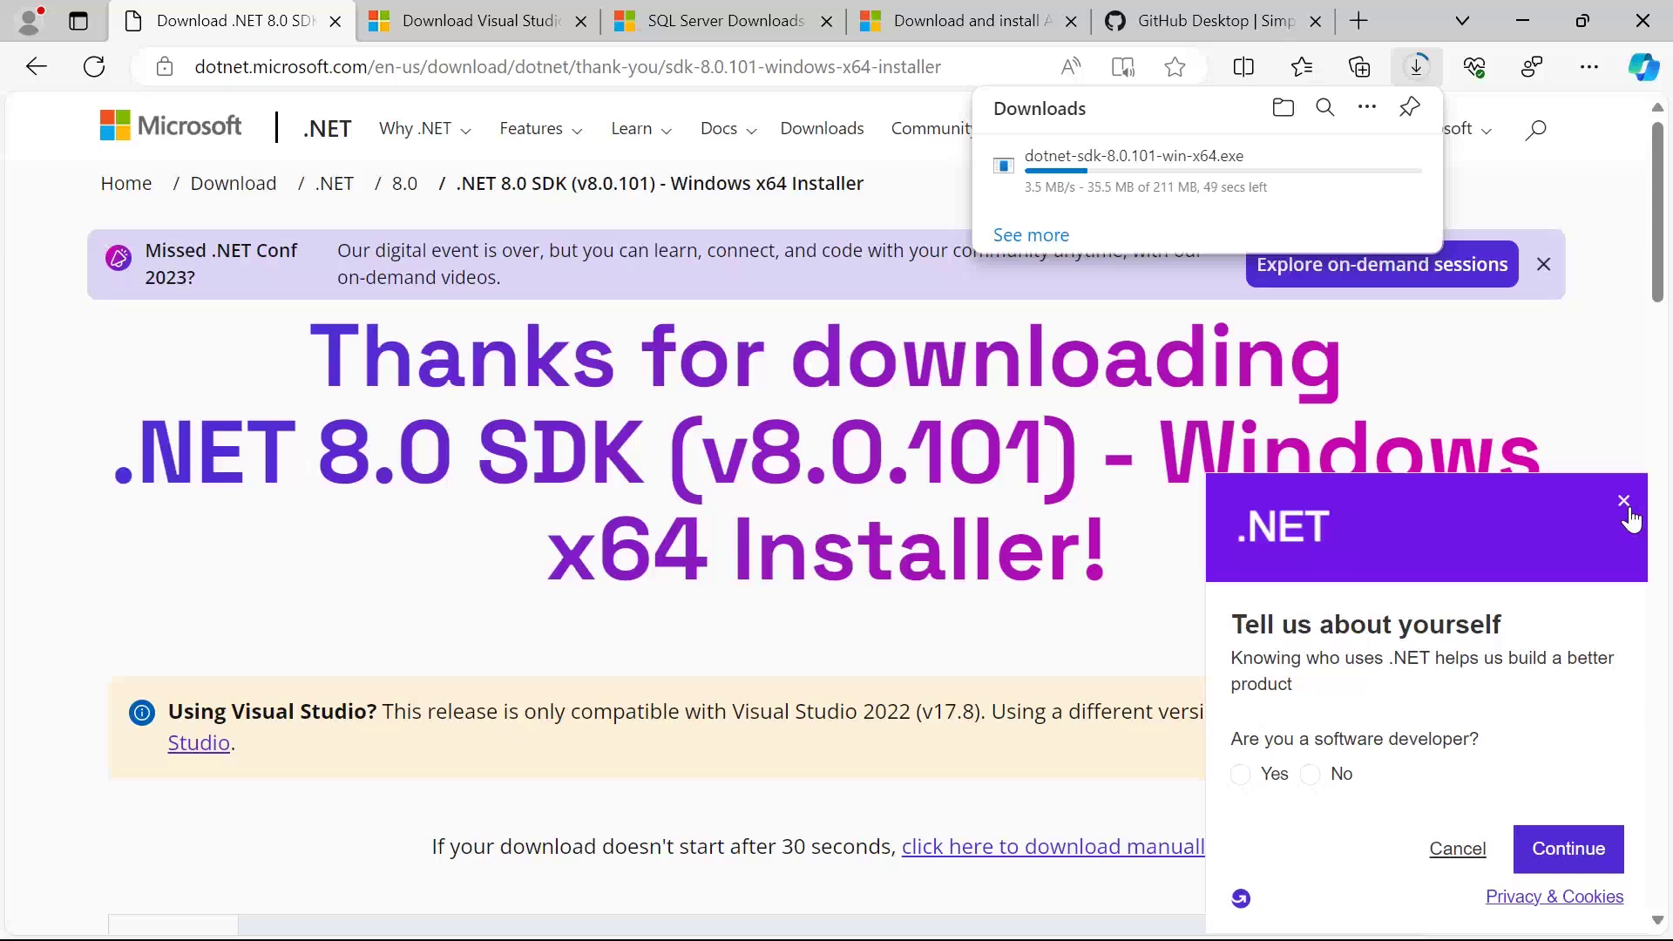
{"action": "left_click", "coordinate": [1624, 502]}
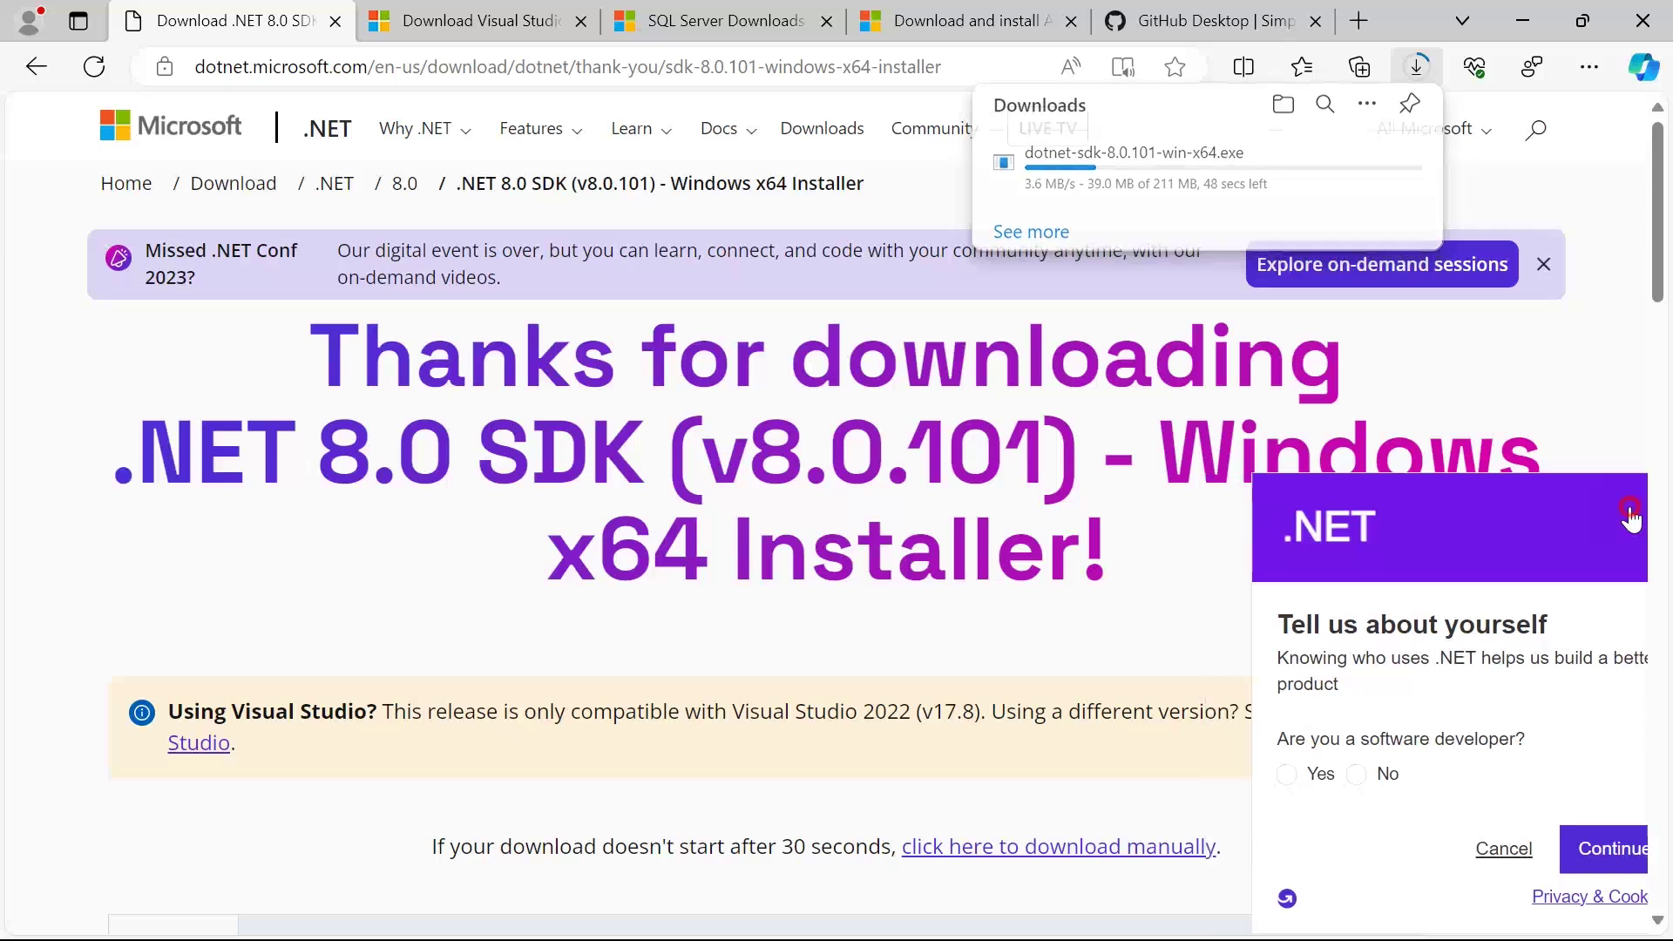
{"action": "left_click", "coordinate": [1409, 81]}
{"action": "left_click", "coordinate": [1619, 408]}
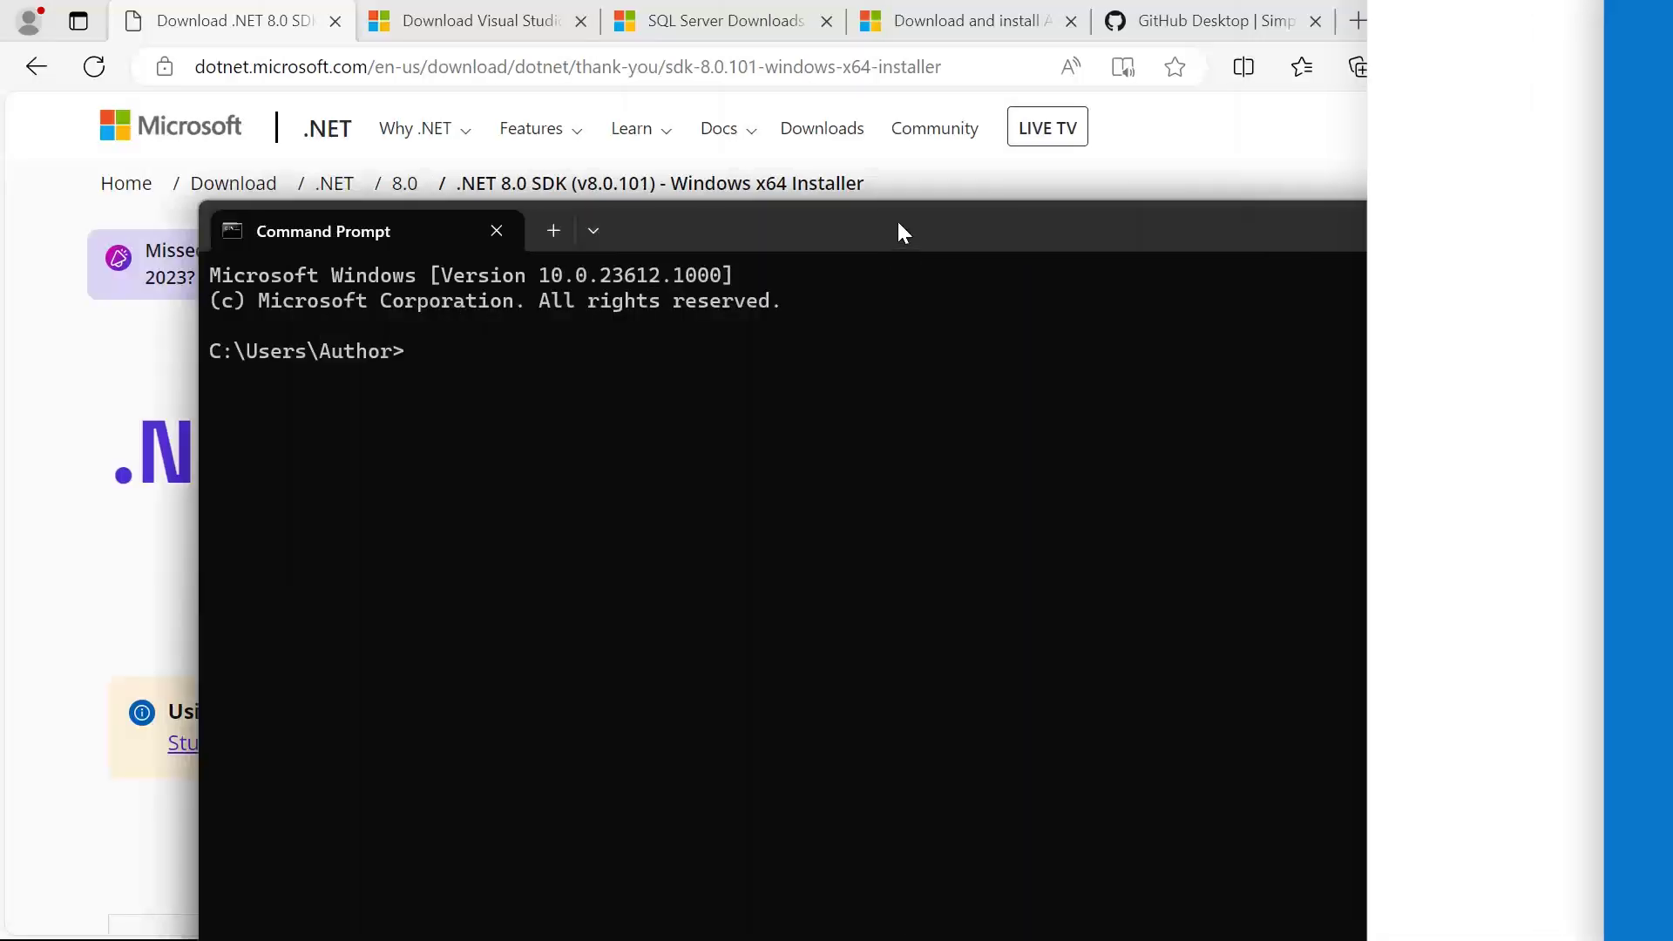
In Command Prompt, run 'dotnet' and 'dotnet --list-sdks' to see the installed SDKs
{"action": "left_click_drag", "start_coordinate": [897, 222], "coordinate": [762, 105]}
{"action": "left_click", "coordinate": [715, 292]}
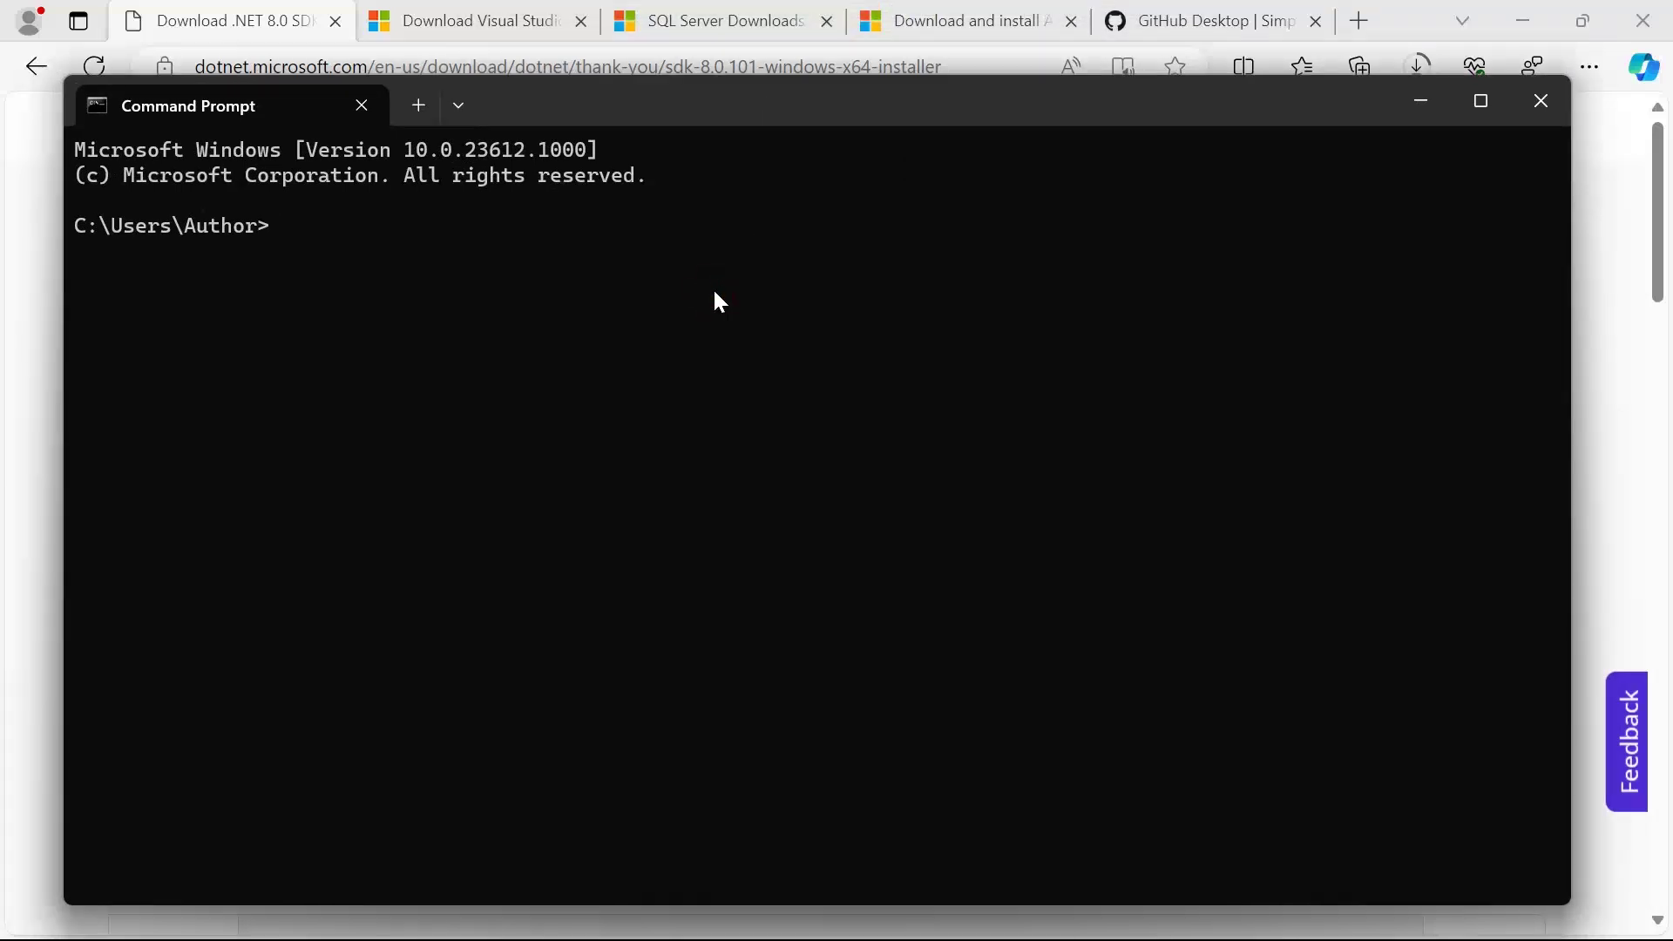
{"action": "type", "text": "dotnet"}
{"action": "key", "text": "Return"}
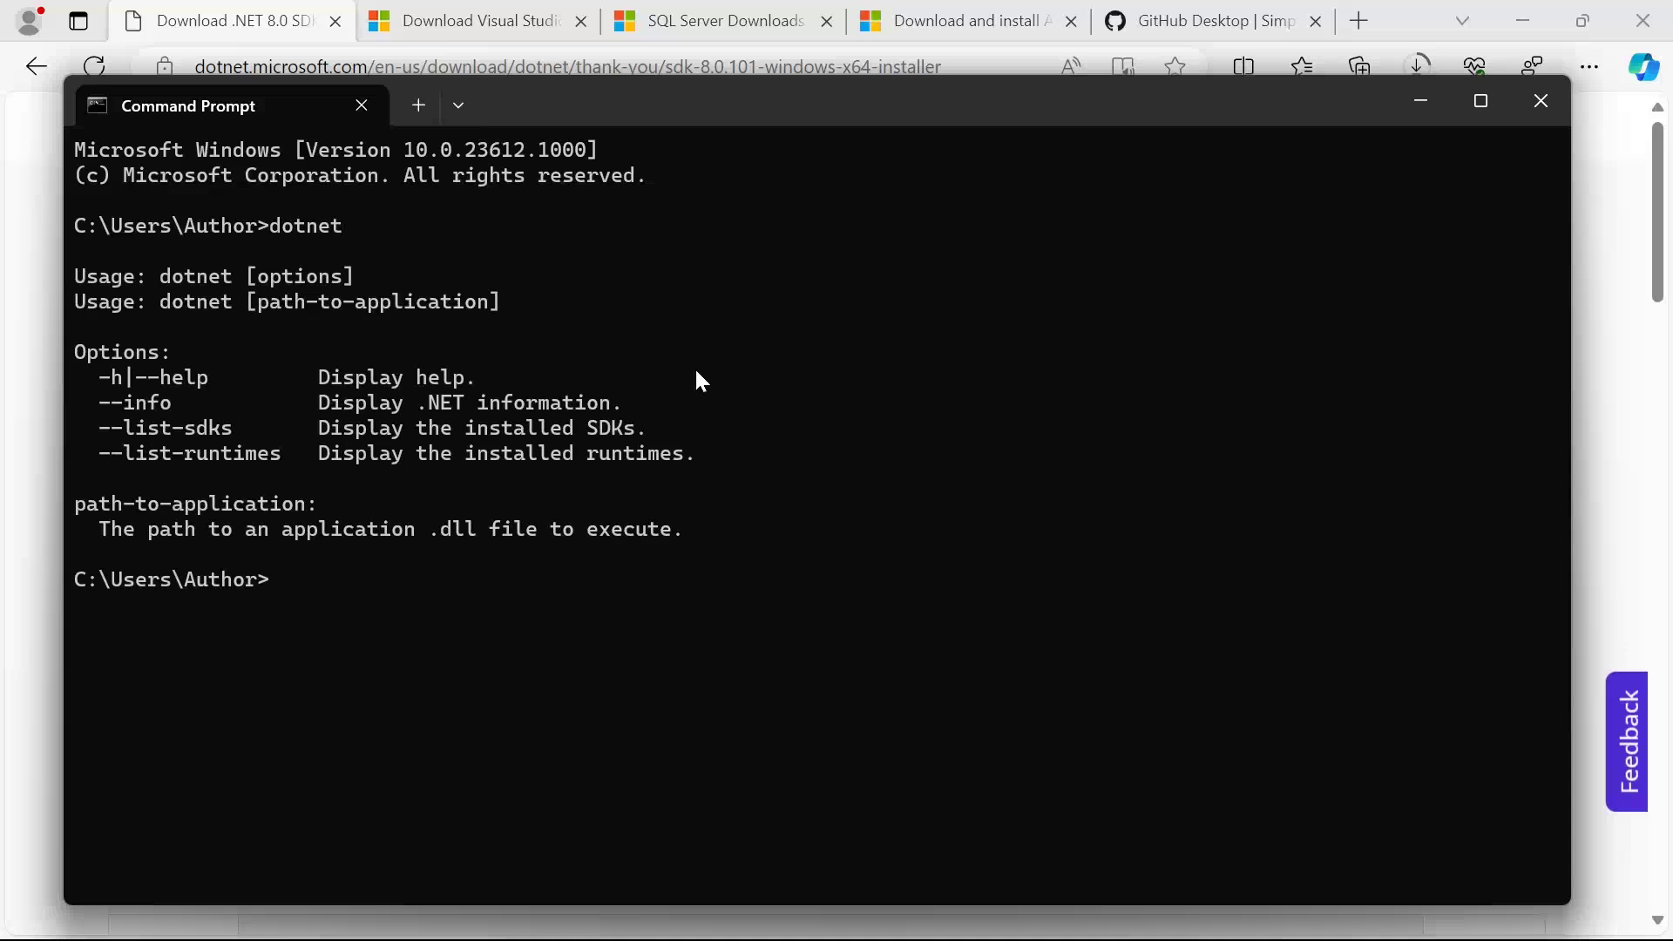
{"action": "type", "text": "dotnet --list-sdks"}
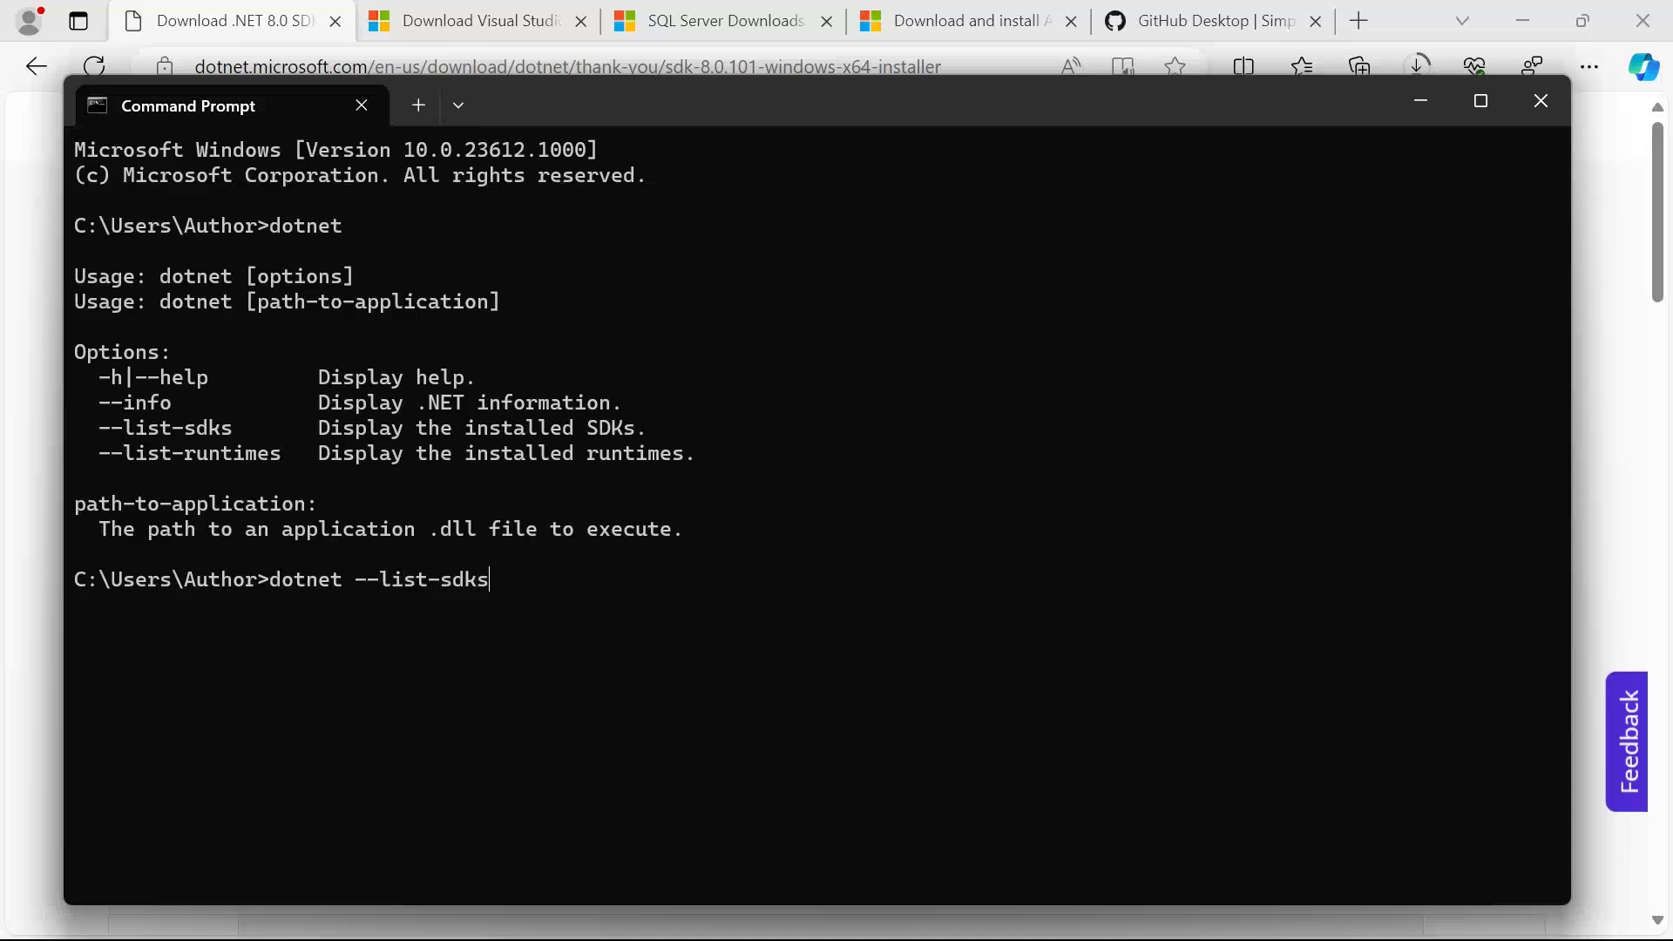
{"action": "key", "text": "Return"}
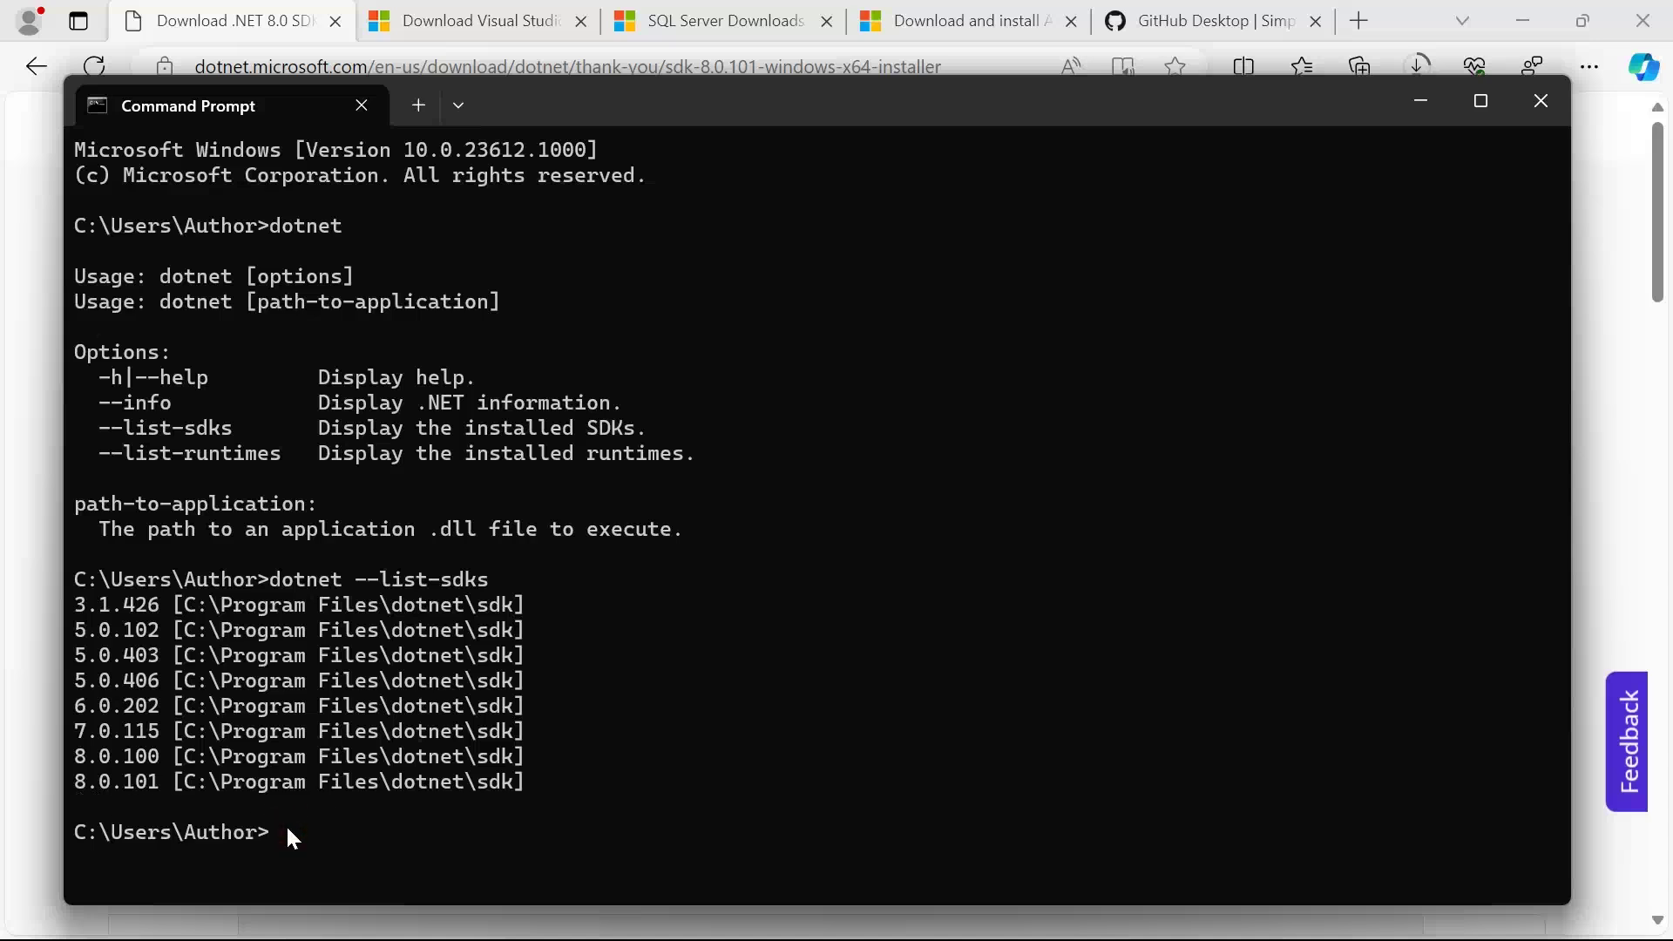
Run 'dotnet --list-runtimes' to list the installed .NET runtimes
{"action": "key", "text": "Up"}
{"action": "key", "text": "BackSpace"}
{"action": "key", "text": "BackSpace"}
{"action": "key", "text": "BackSpace"}
{"action": "key", "text": "BackSpace"}
{"action": "type", "text": "runtimes"}
{"action": "key", "text": "Return"}
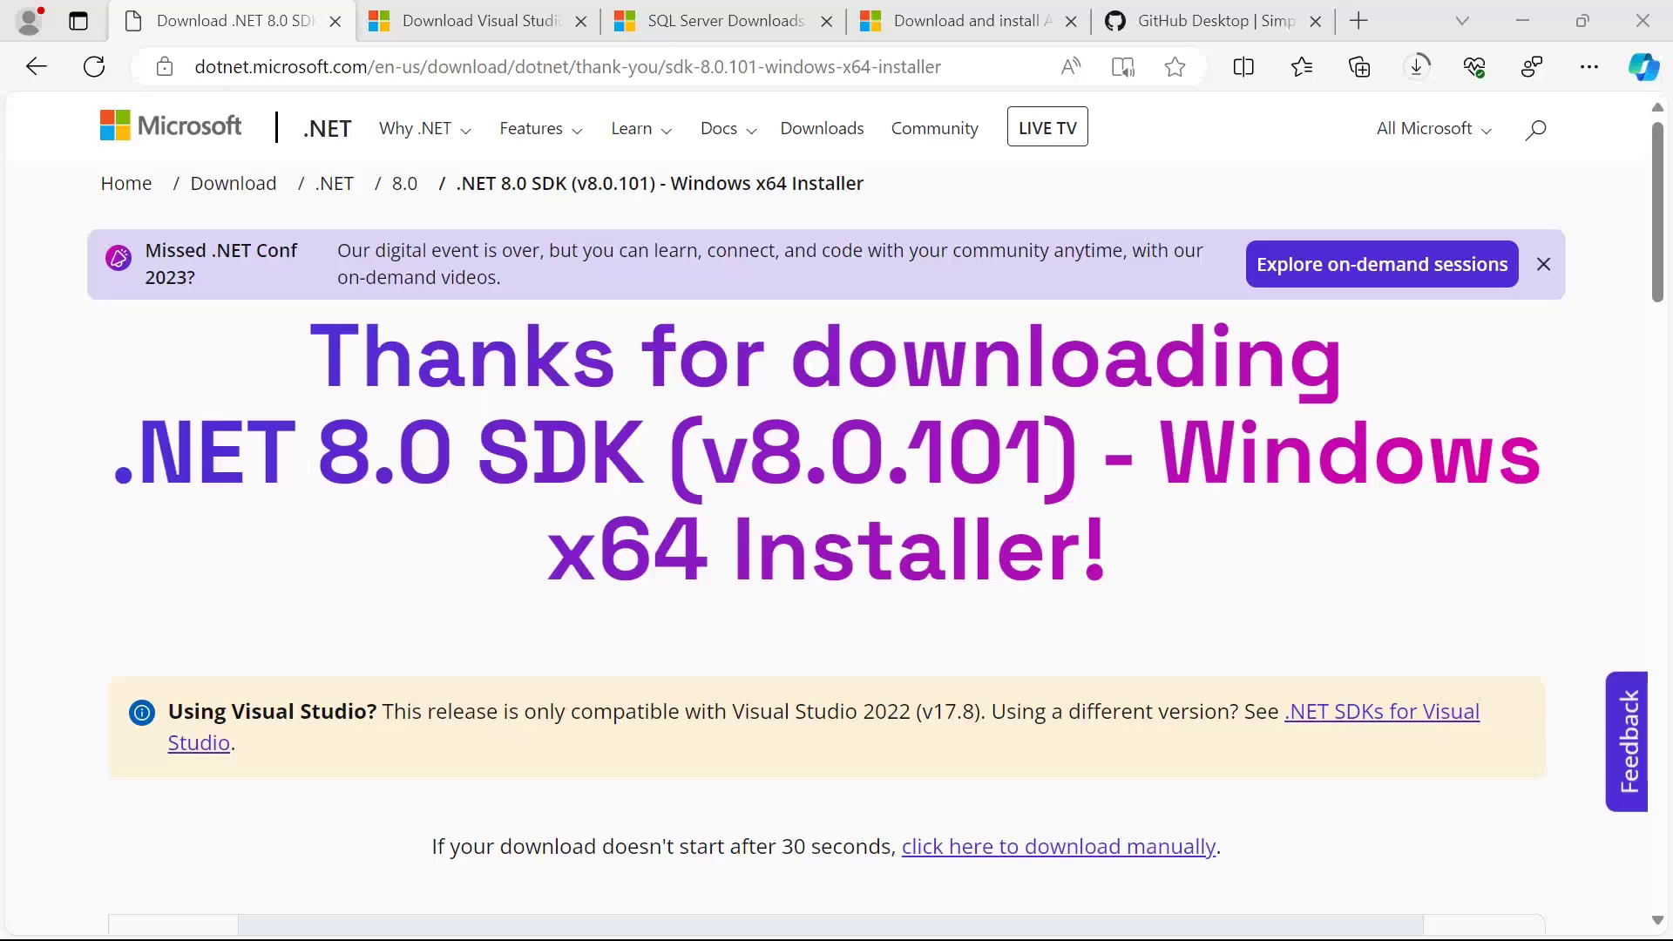
Close the .NET SDK thank-you tab, then the Visual Studio downloads tab
{"action": "left_click", "coordinate": [334, 21]}
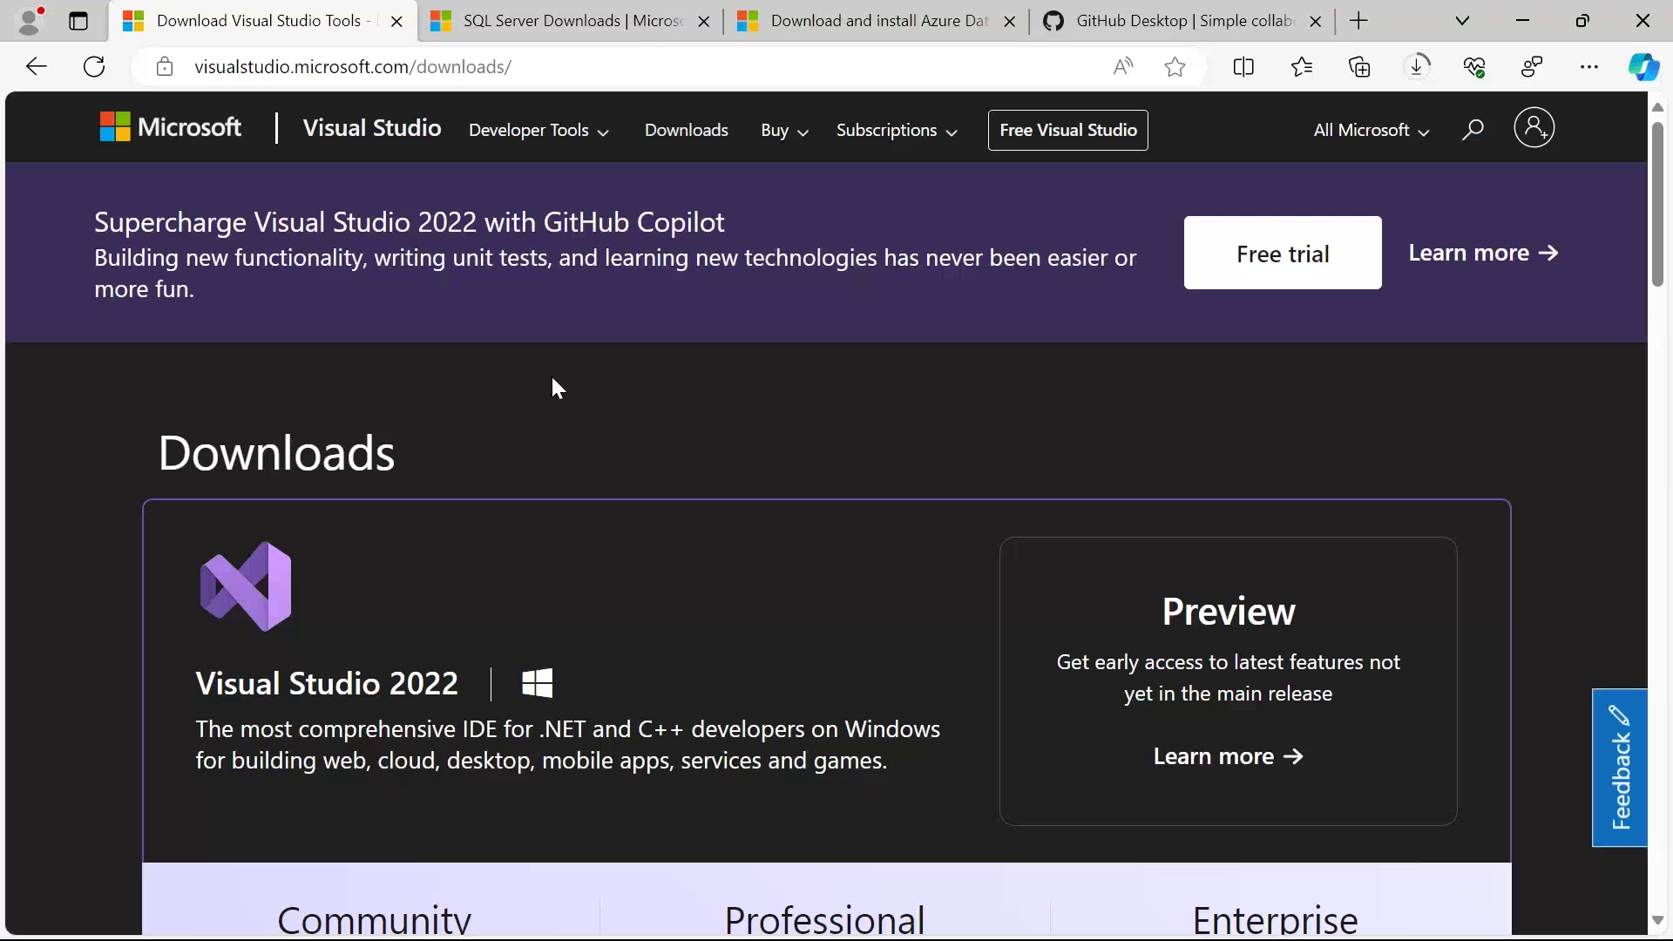
{"action": "scroll", "coordinate": [558, 392], "scroll_direction": "down", "scroll_amount": 2}
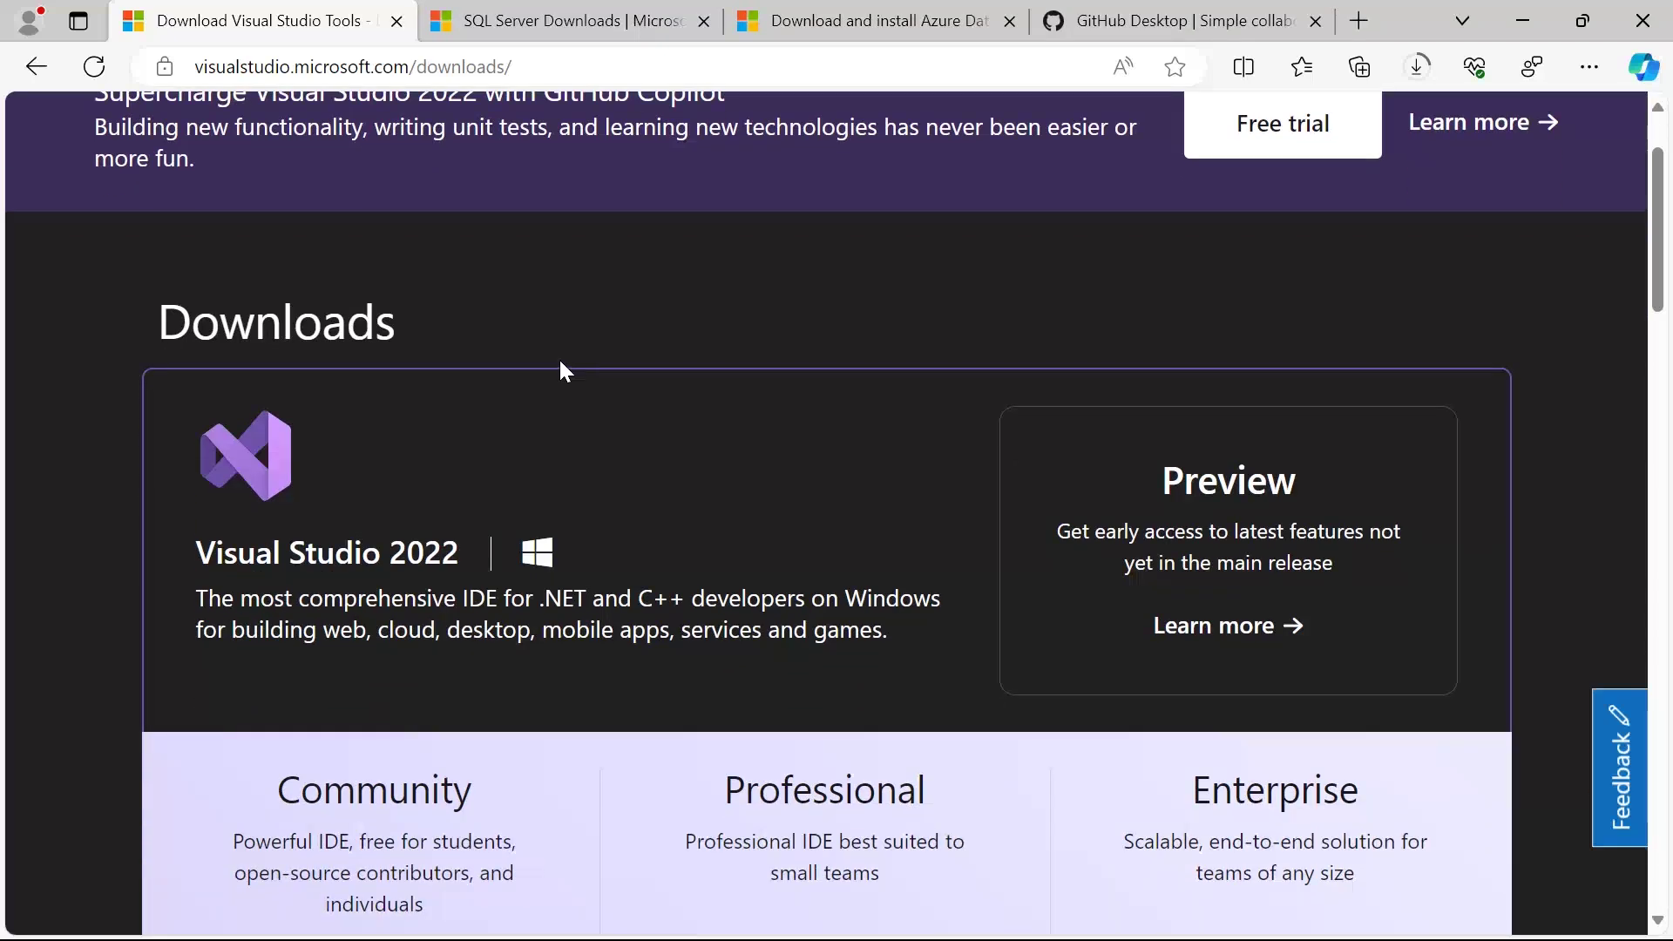
{"action": "scroll", "coordinate": [562, 369], "scroll_direction": "up", "scroll_amount": 2}
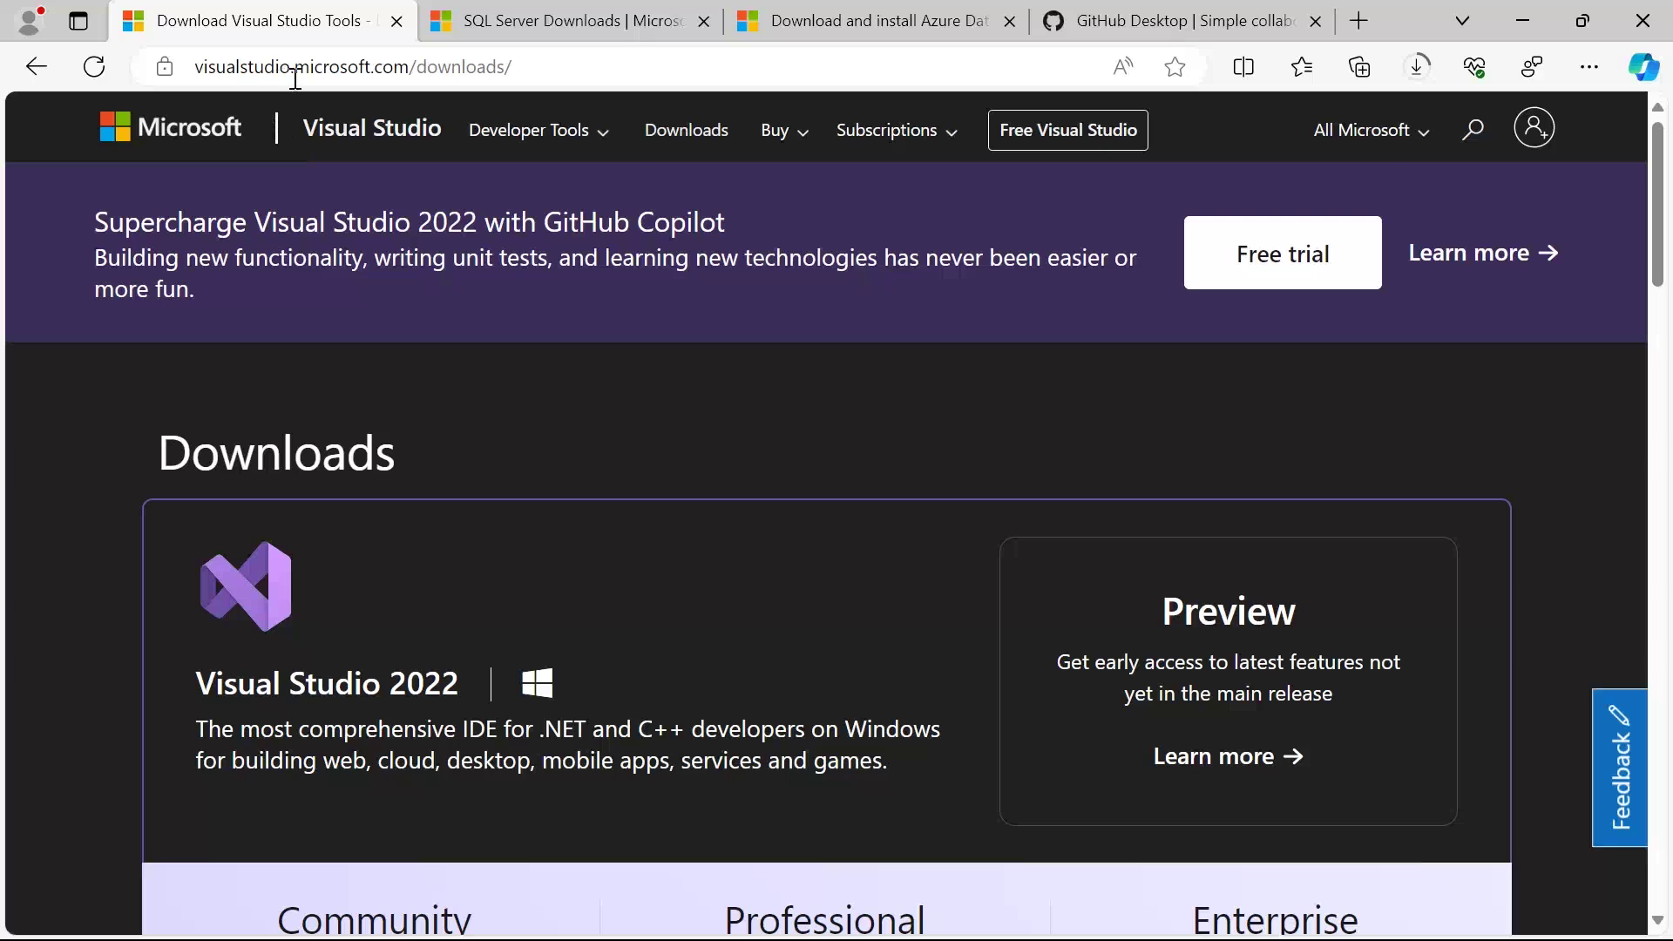
{"action": "scroll", "coordinate": [101, 433], "scroll_direction": "down", "scroll_amount": 5}
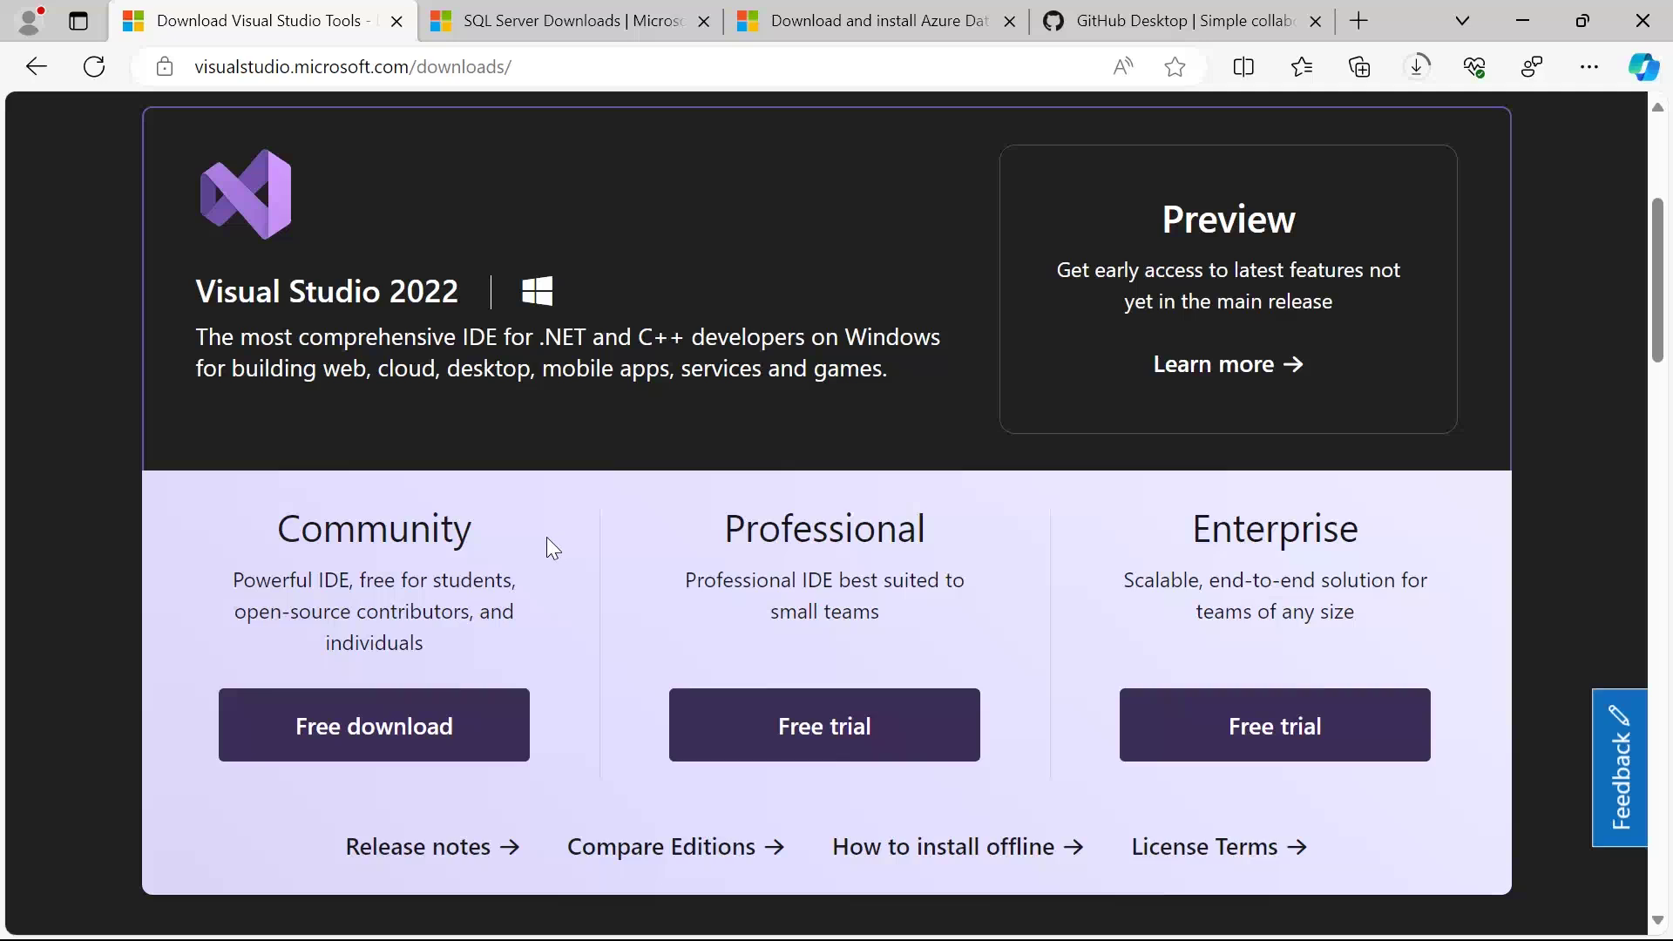
{"action": "left_click", "coordinate": [397, 21]}
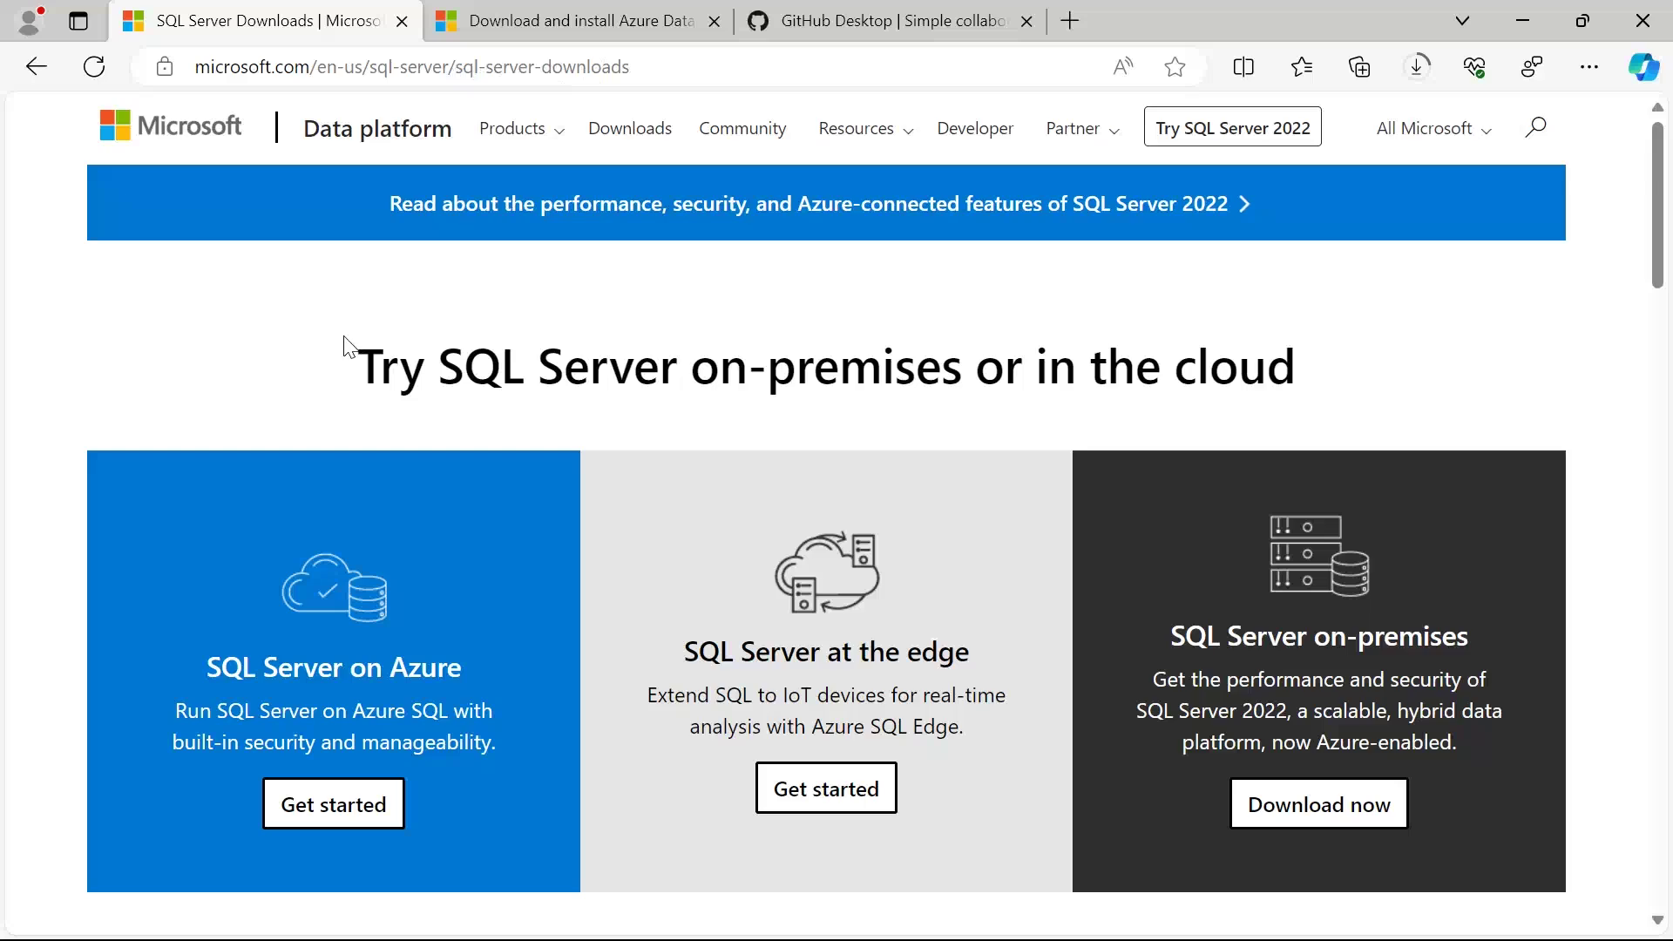
Look through the SQL Server Downloads page, then close its tab
{"action": "scroll", "coordinate": [305, 393], "scroll_direction": "down", "scroll_amount": 10}
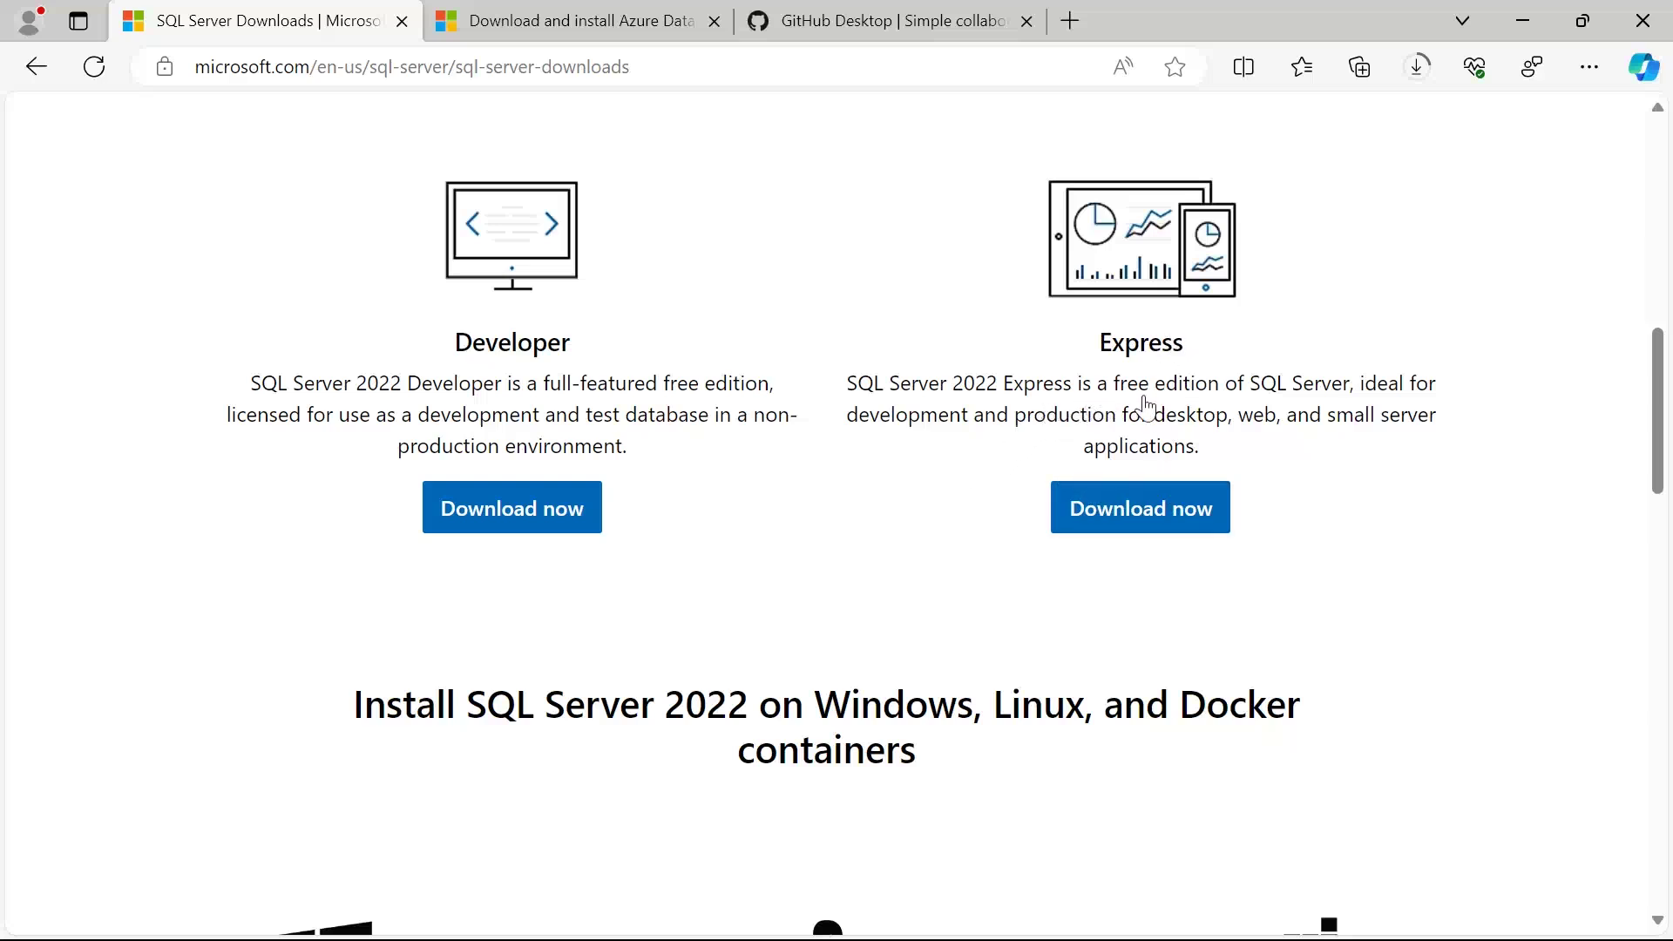
{"action": "scroll", "coordinate": [1671, 391], "scroll_direction": "up", "scroll_amount": 1}
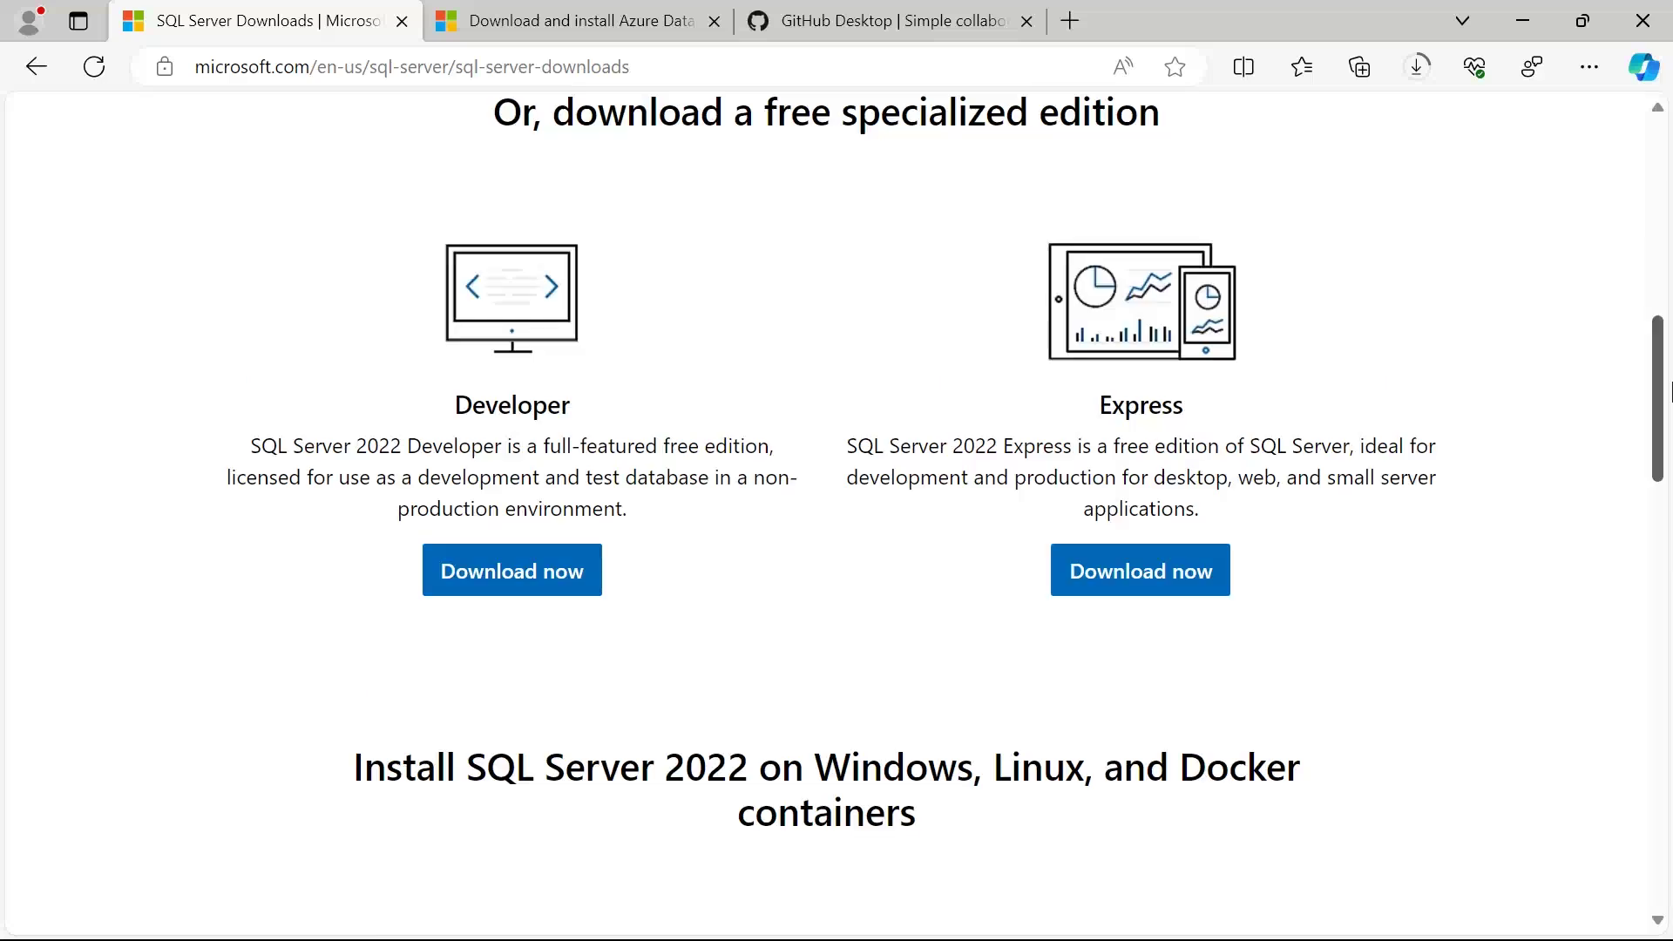
{"action": "left_click_drag", "start_coordinate": [1671, 392], "coordinate": [1671, 194]}
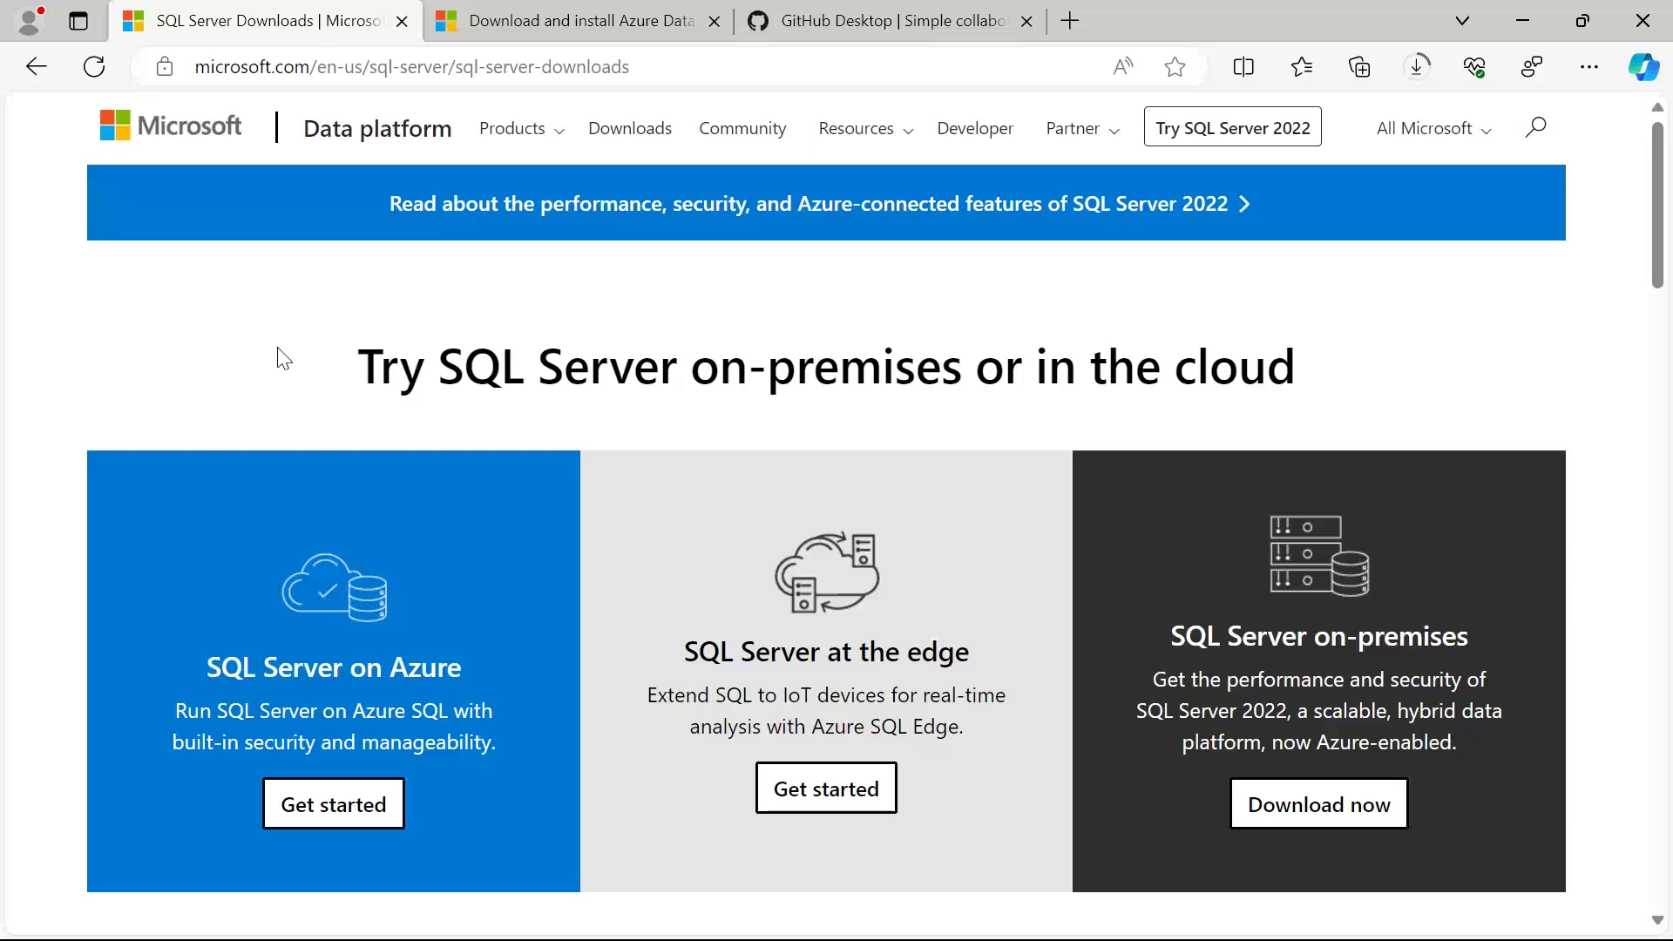
{"action": "left_click", "coordinate": [402, 22]}
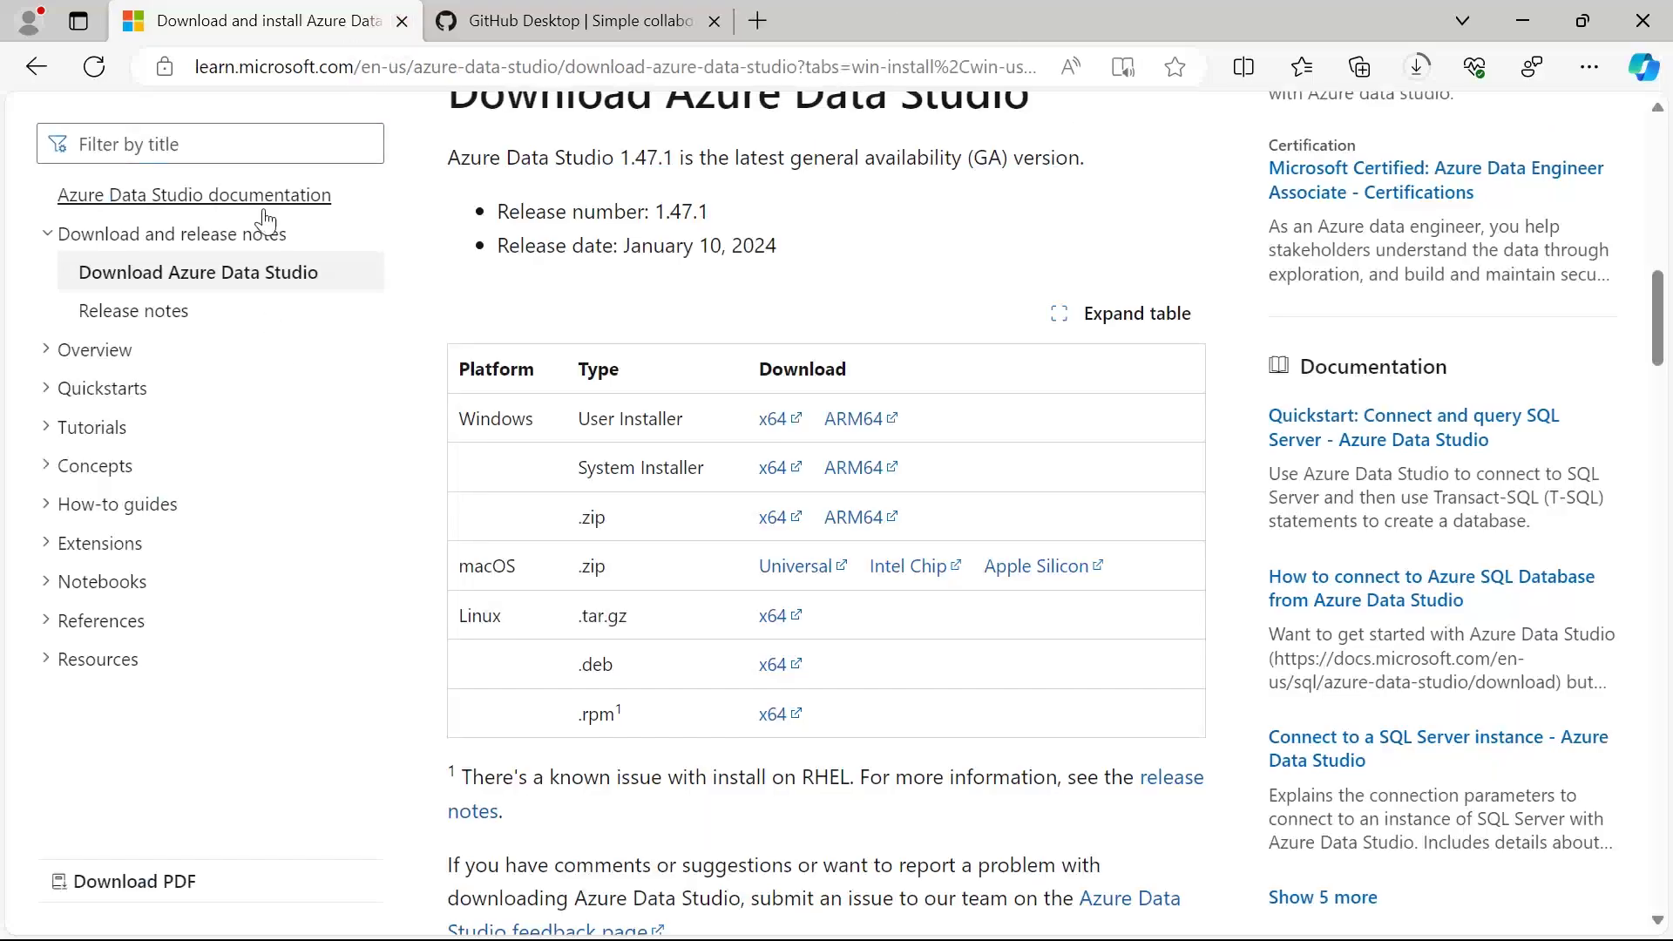
Close the Azure Data Studio 1.47.1 download tab
{"action": "scroll", "coordinate": [784, 296], "scroll_direction": "up", "scroll_amount": 4}
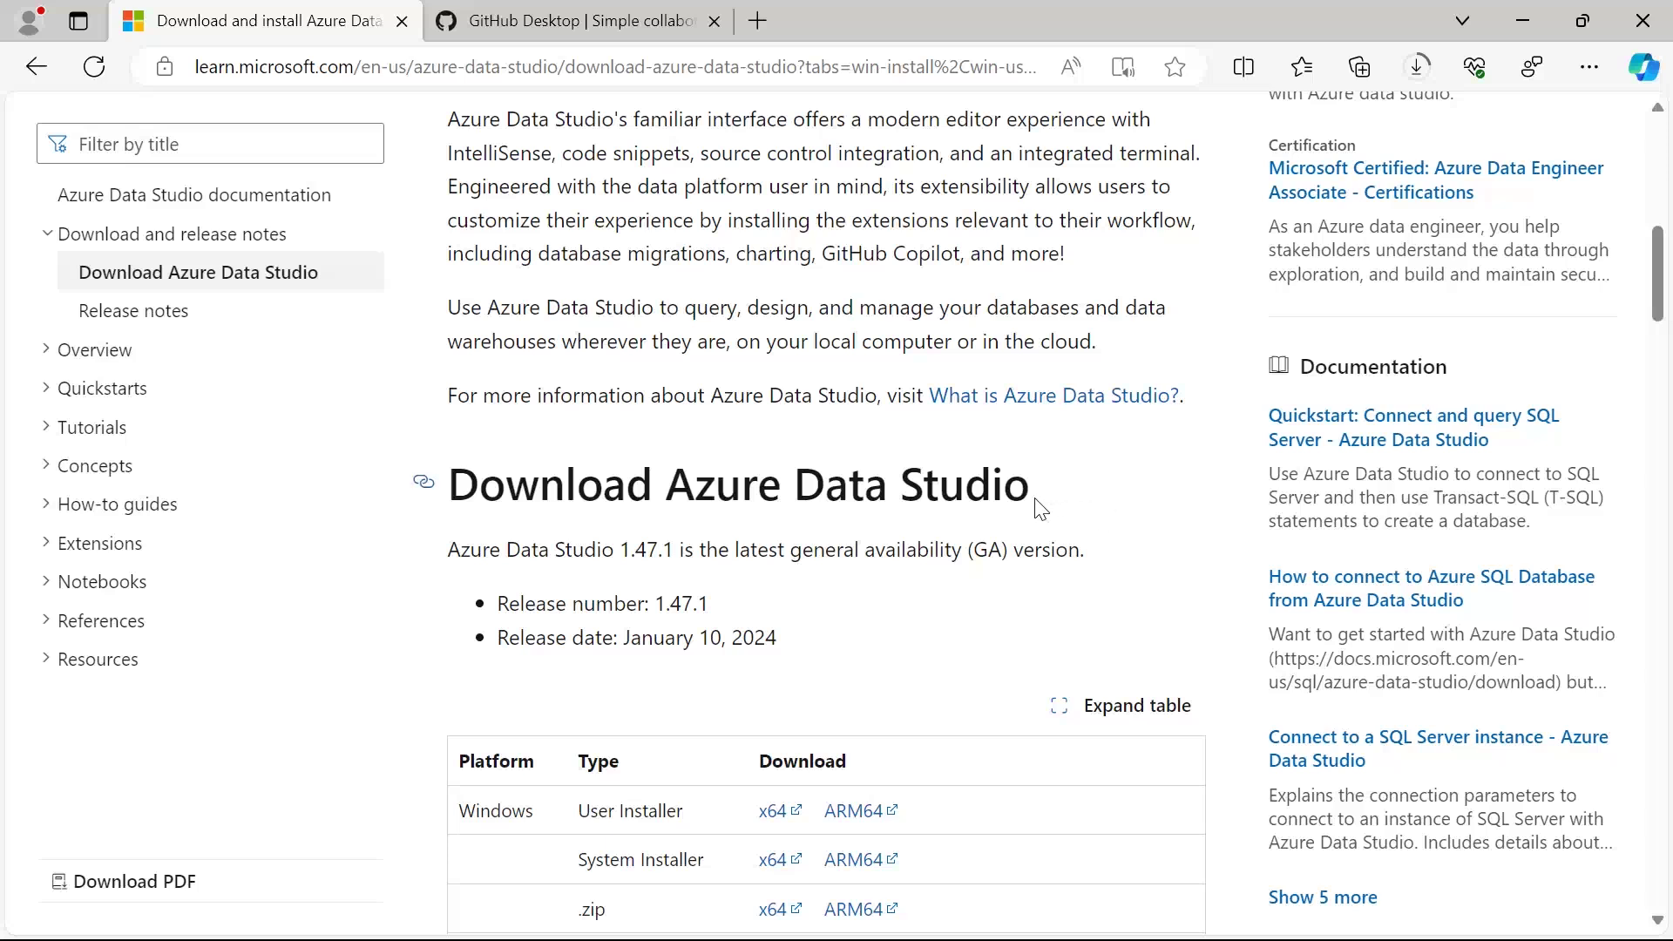
{"action": "left_click", "coordinate": [402, 26]}
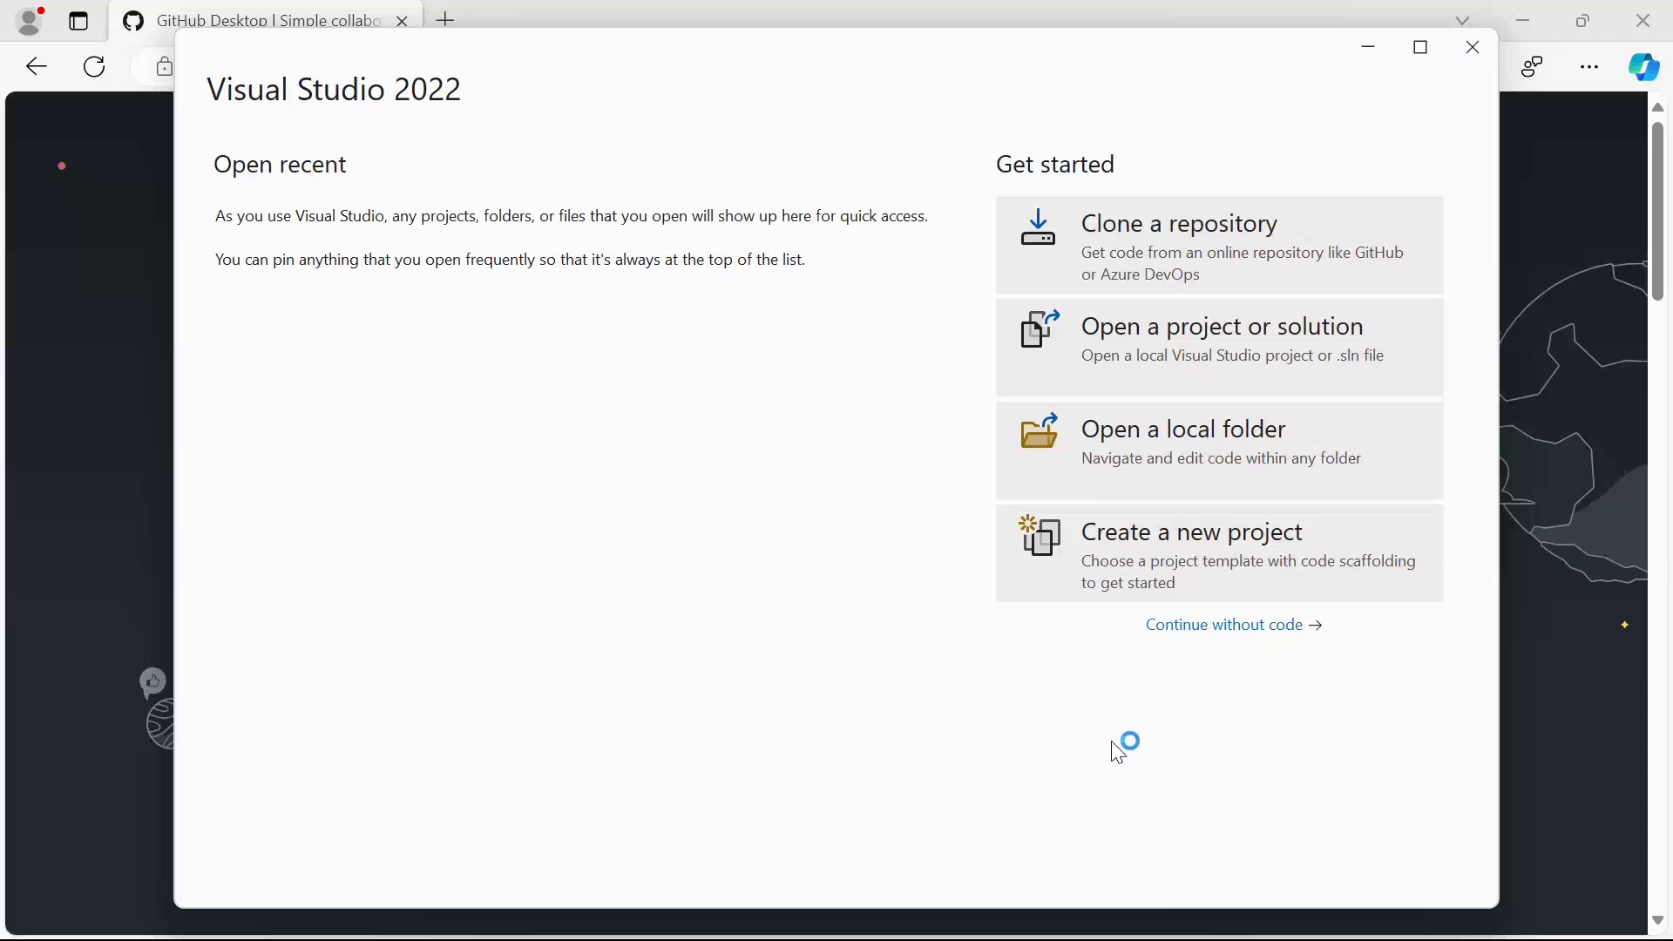
Start a new project from the C# ASP.NET Core Web App (Model-View-Controller) template, found by searching templates
{"action": "left_click", "coordinate": [1105, 567]}
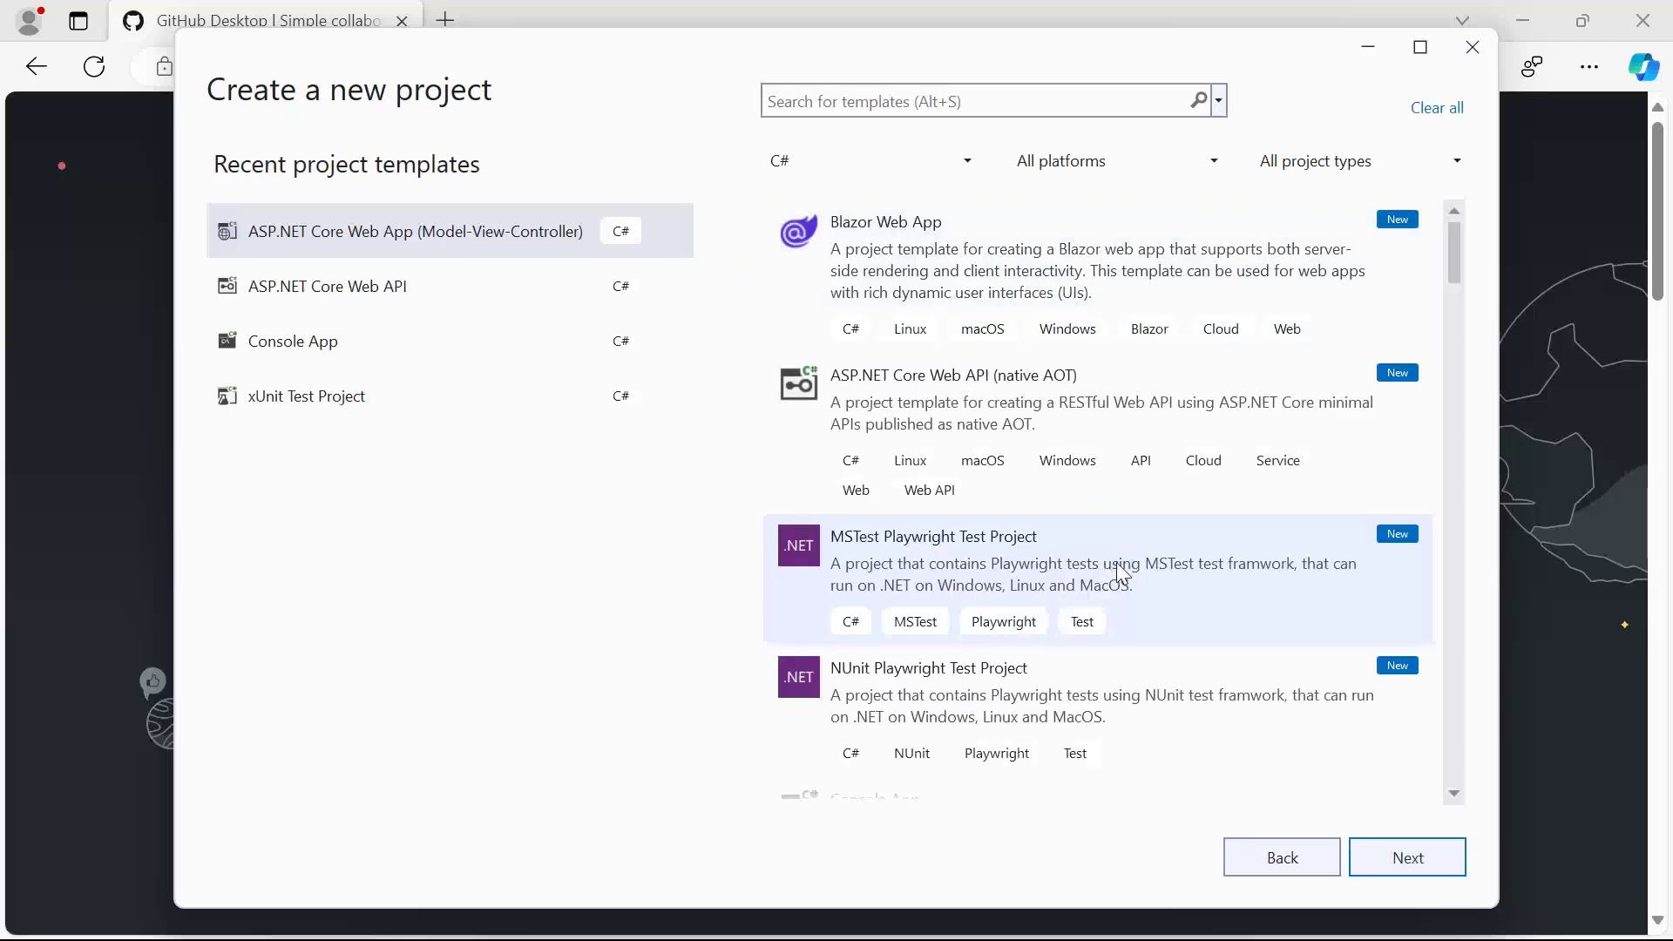
{"action": "left_click", "coordinate": [903, 102]}
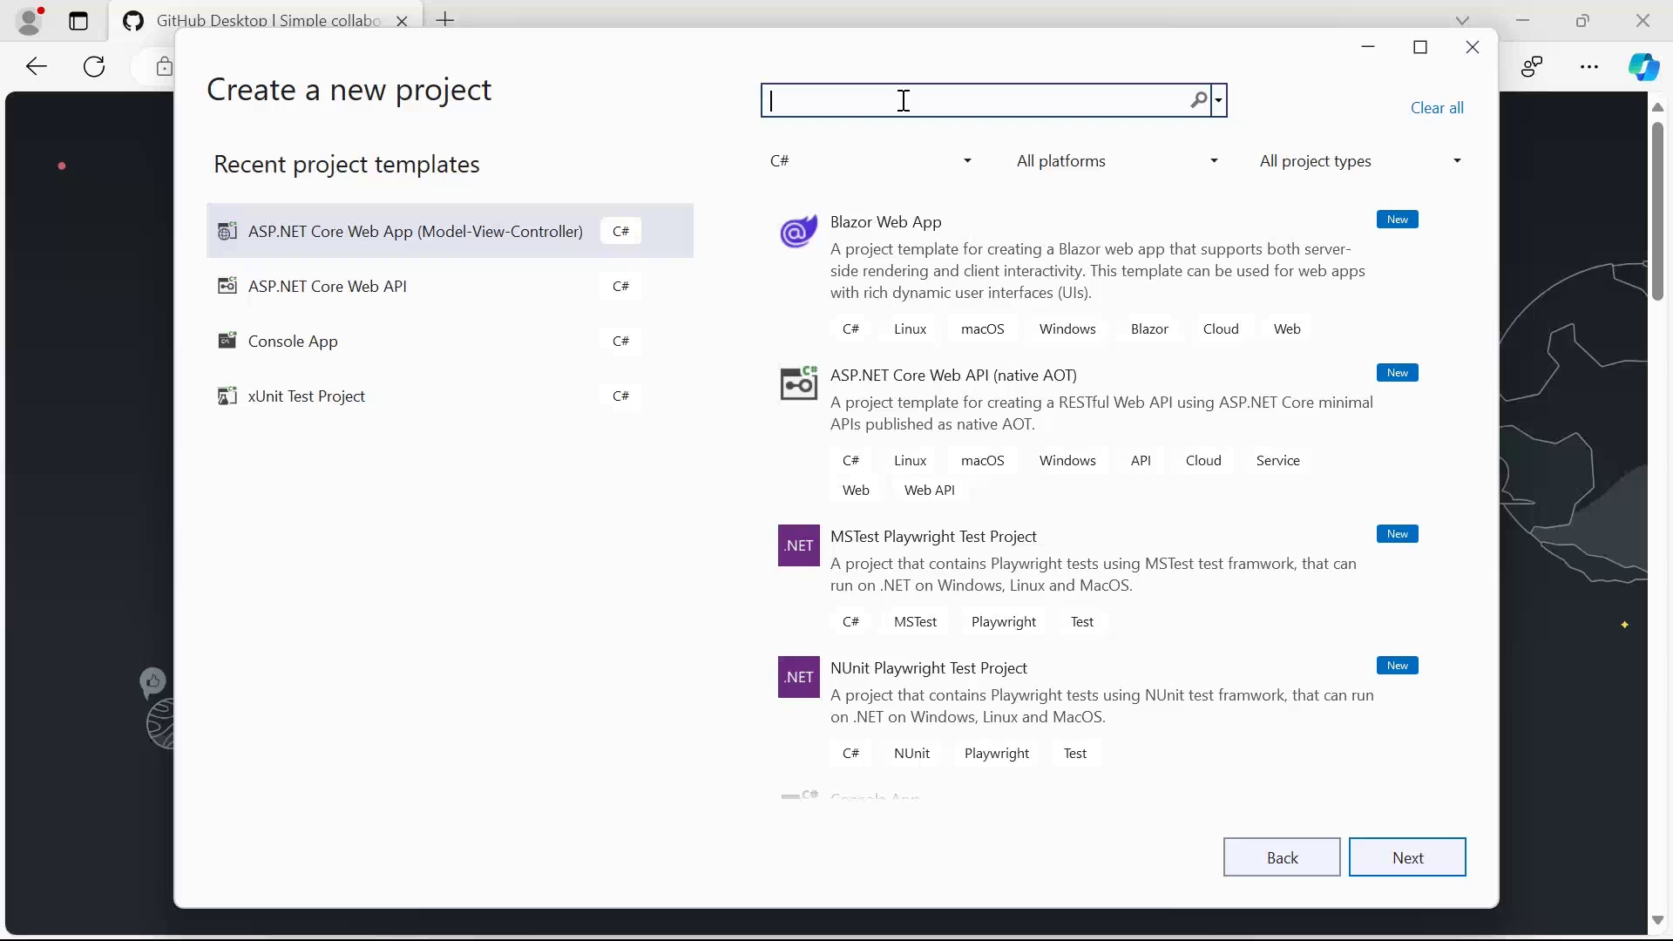
{"action": "type", "text": "Moel-View-Controller"}
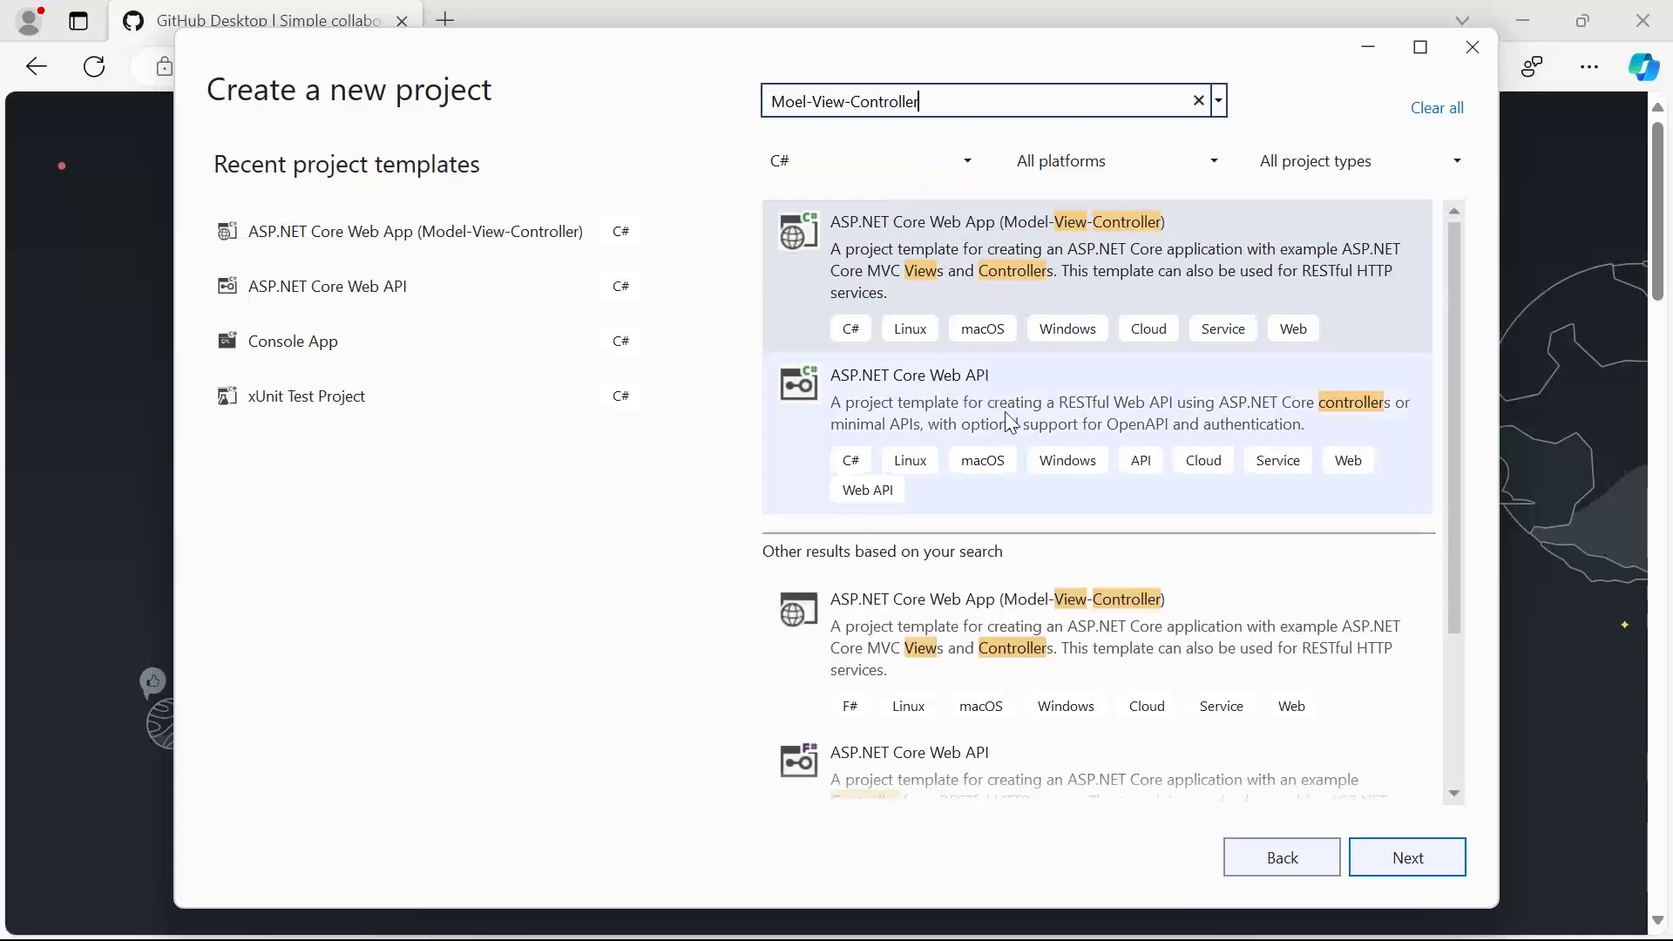
{"action": "scroll", "coordinate": [1202, 384], "scroll_direction": "down", "scroll_amount": 1}
{"action": "scroll", "coordinate": [1011, 319], "scroll_direction": "up", "scroll_amount": 1}
{"action": "left_click", "coordinate": [958, 261]}
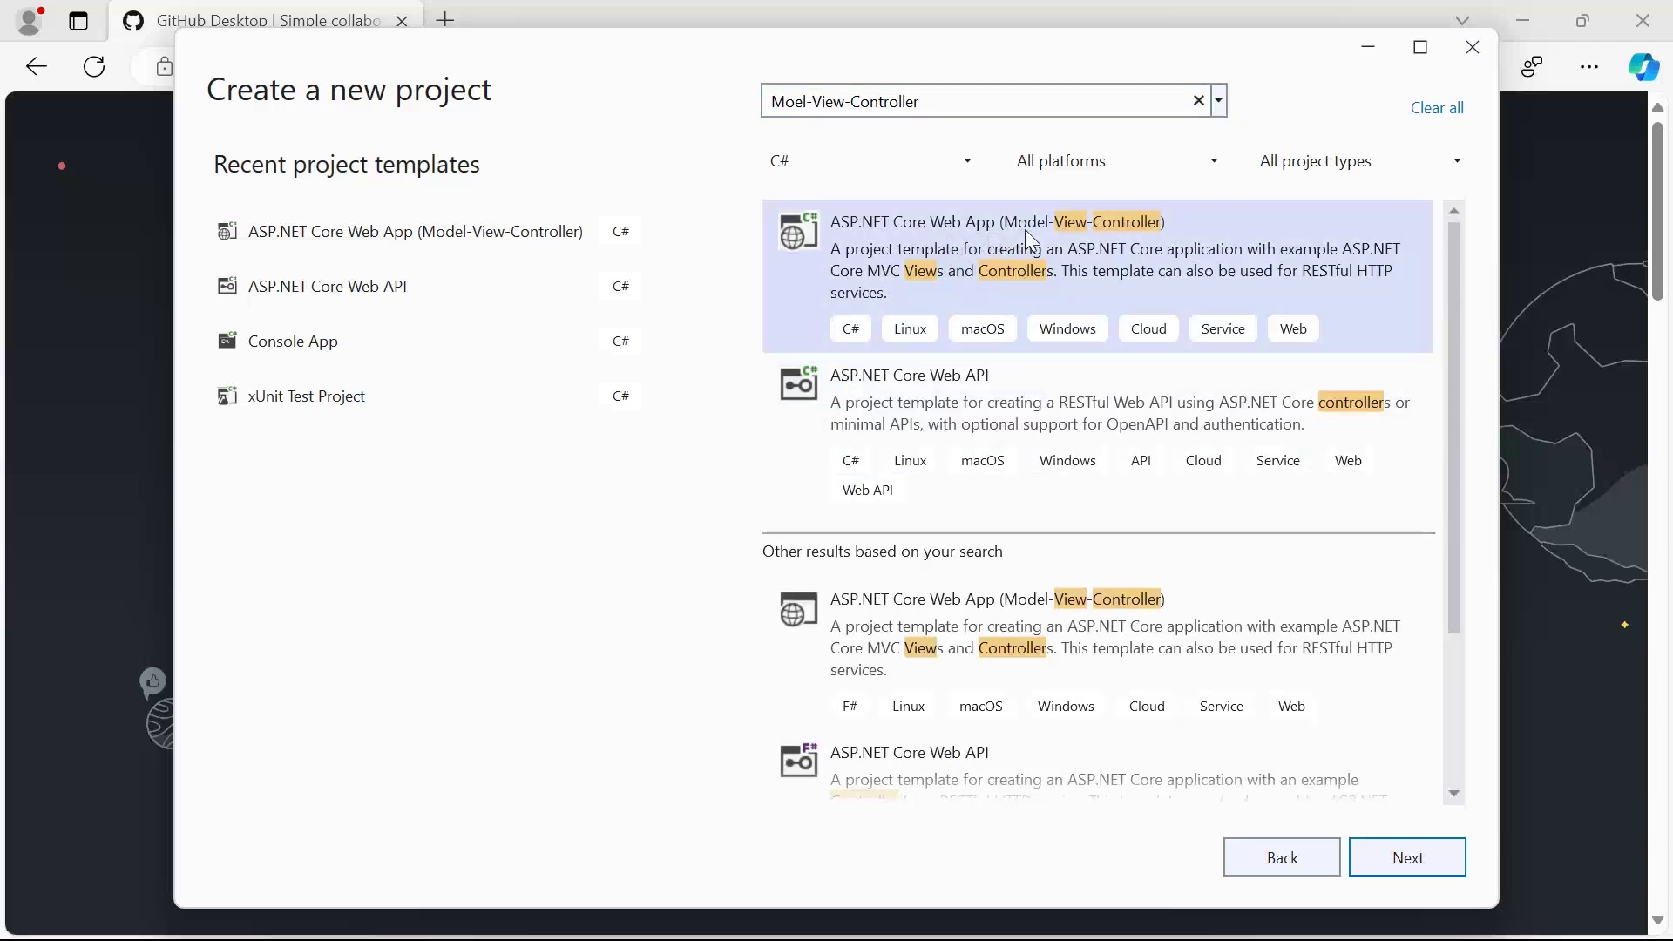
{"action": "scroll", "coordinate": [1137, 475], "scroll_direction": "down", "scroll_amount": 1}
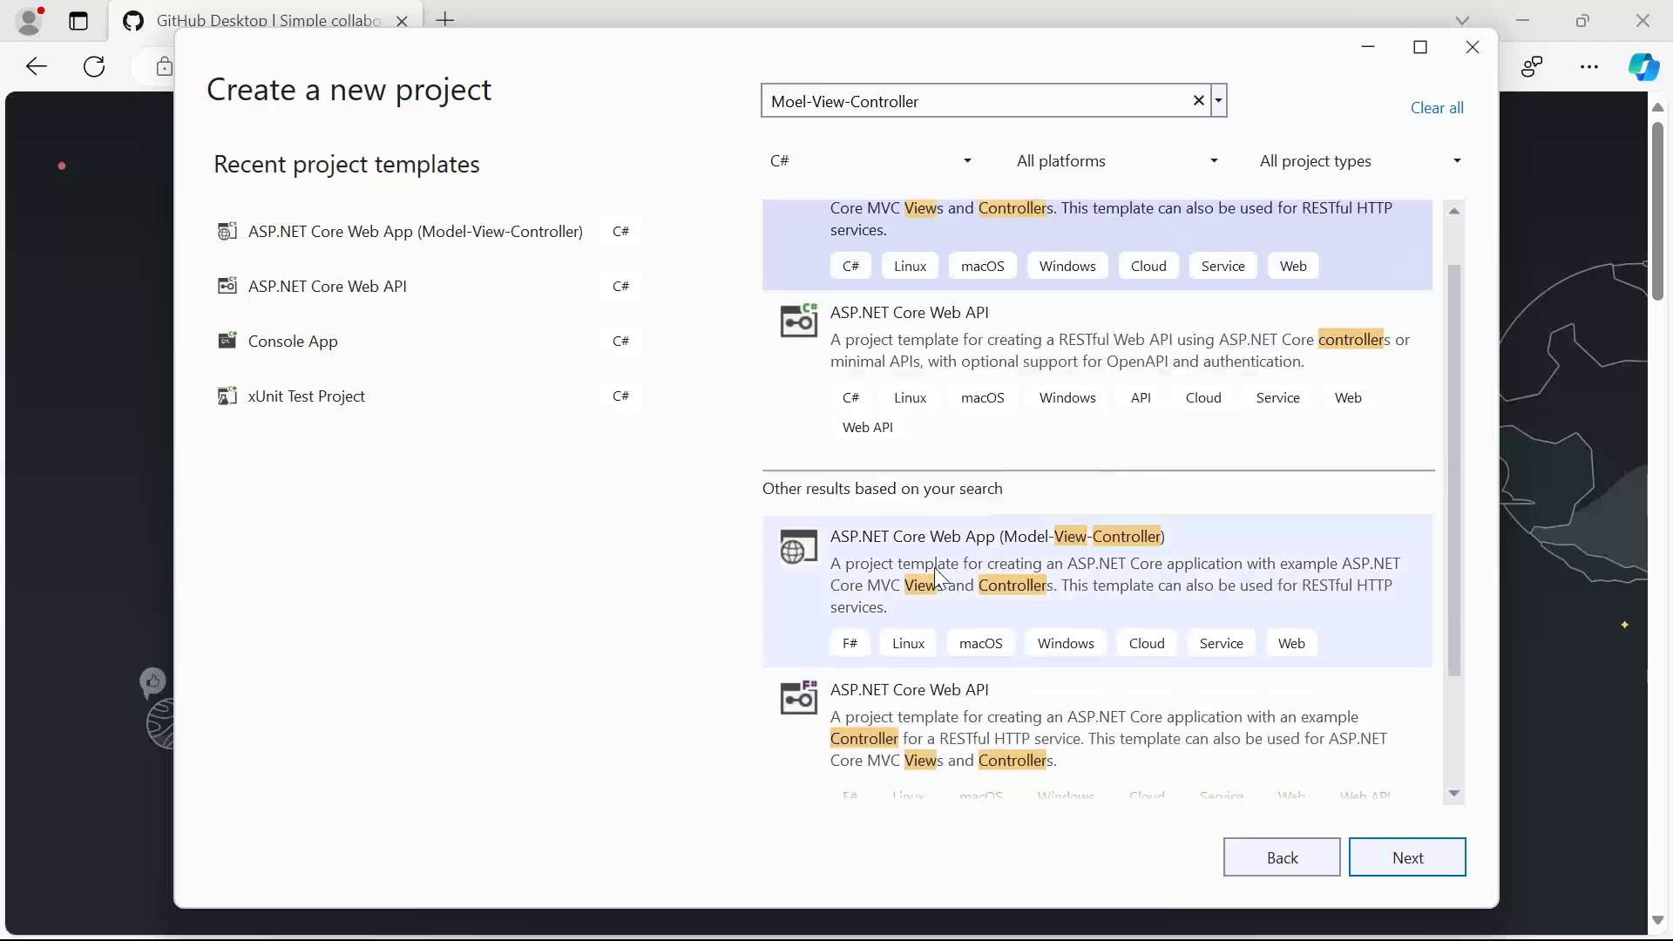
{"action": "scroll", "coordinate": [924, 584], "scroll_direction": "down", "scroll_amount": 1}
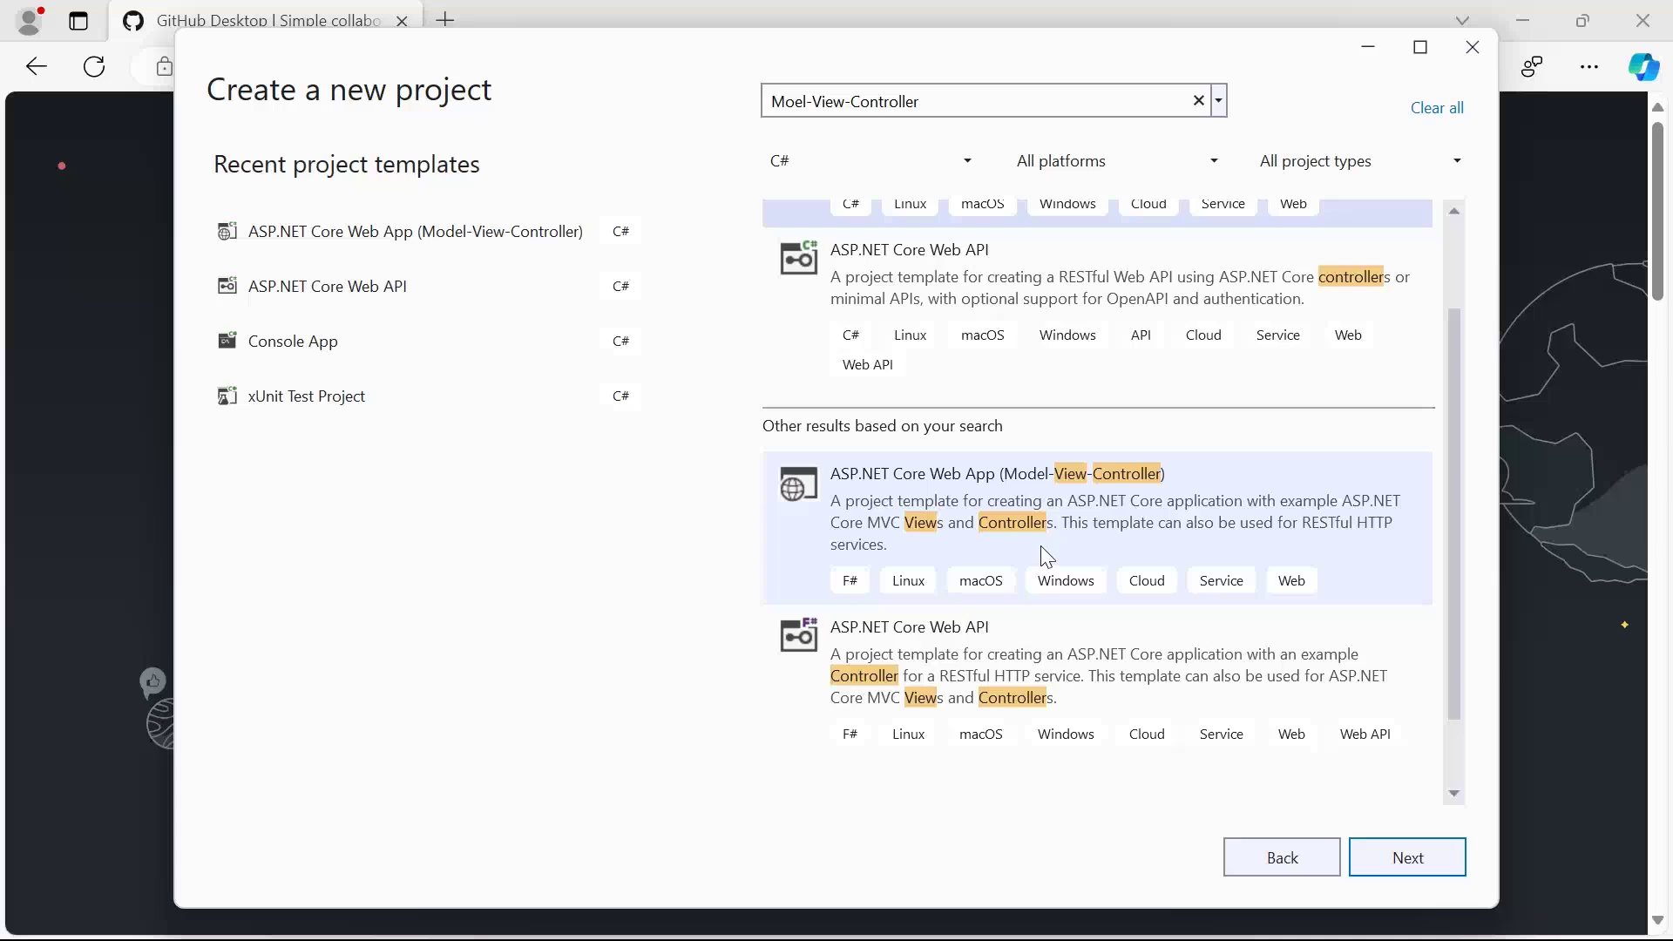
{"action": "scroll", "coordinate": [1043, 545], "scroll_direction": "up", "scroll_amount": 1}
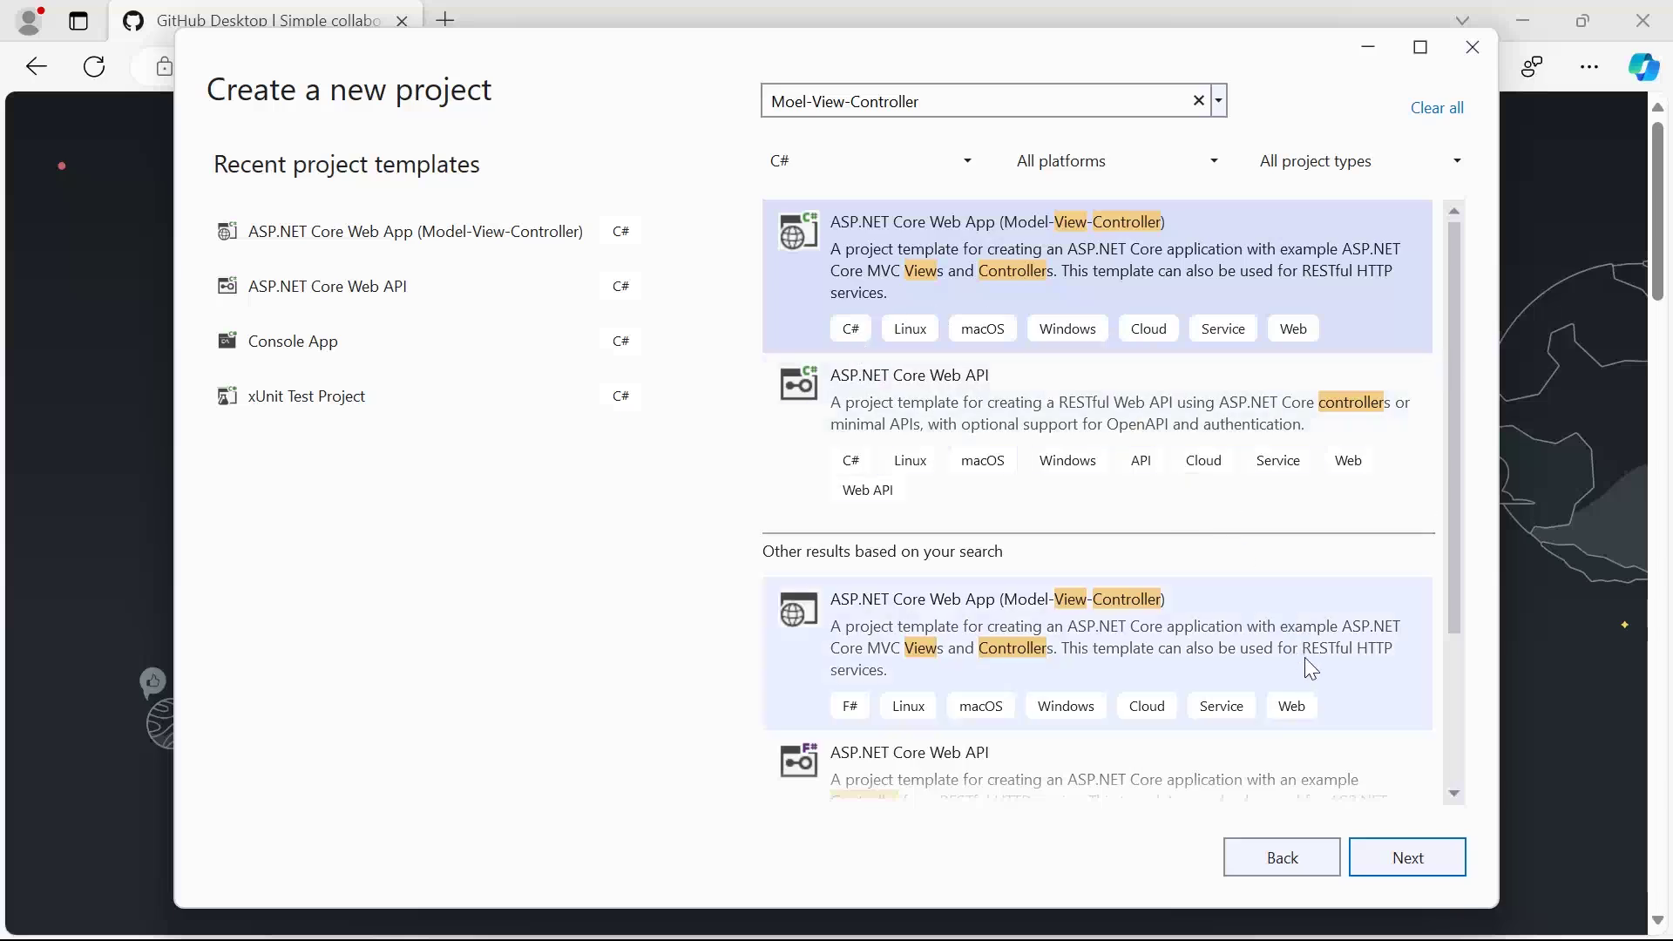
{"action": "left_click", "coordinate": [1401, 858]}
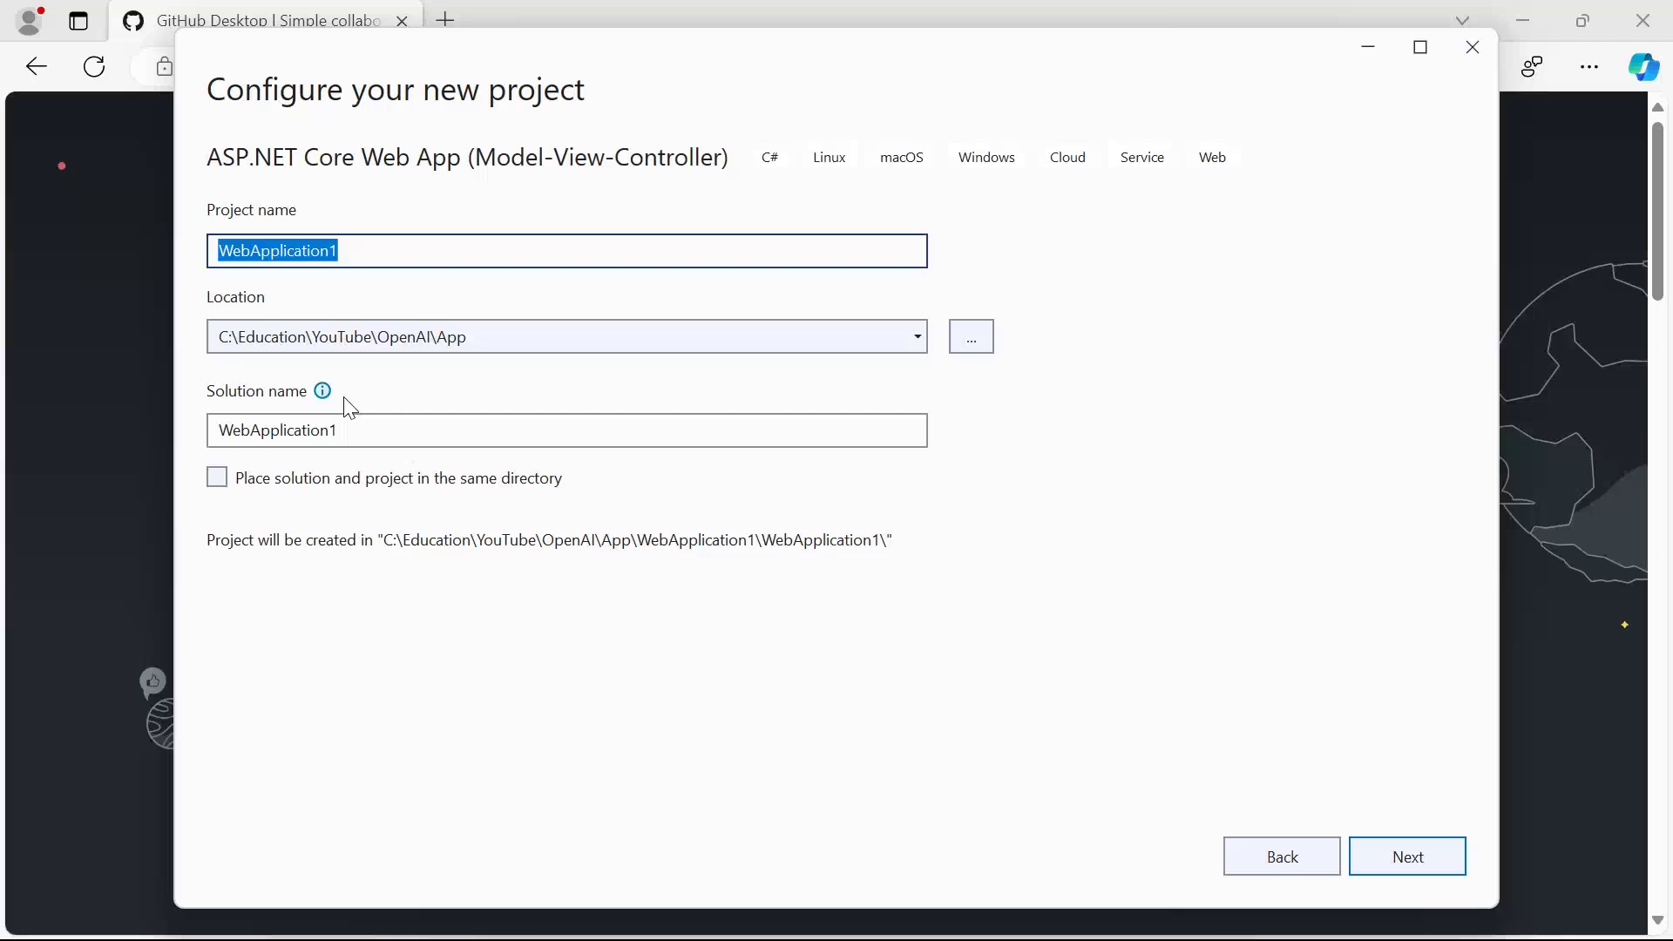
Enter Shortly.Client as the project name and Shortly as the solution name
{"action": "type", "text": "Shor"}
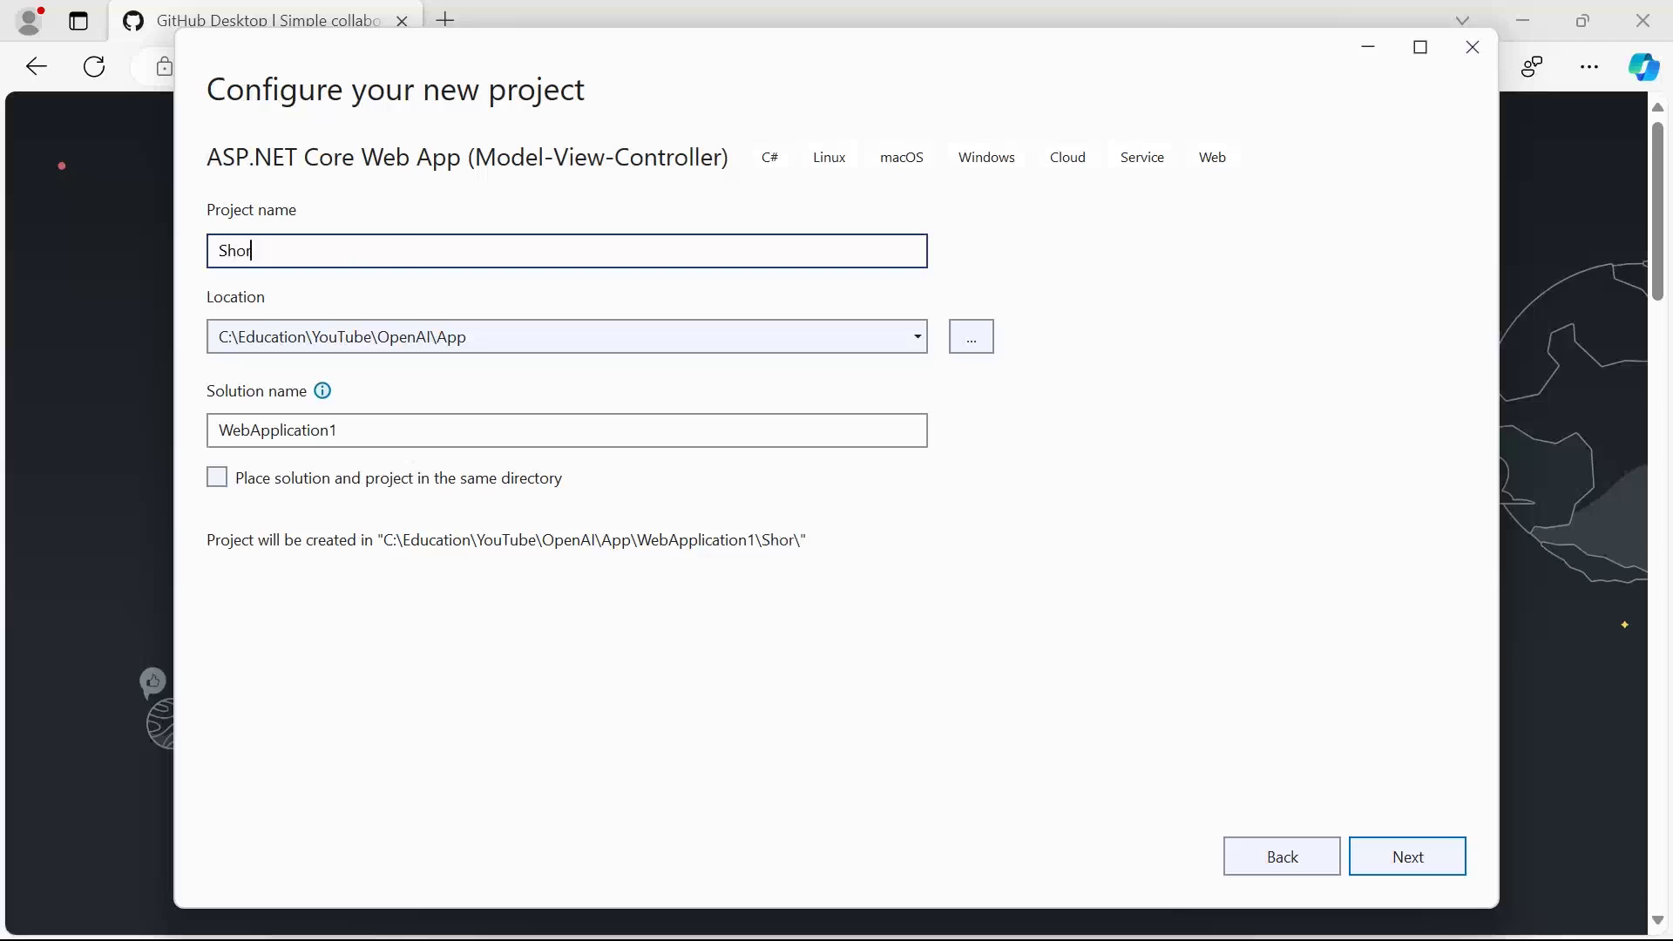
{"action": "type", "text": "tly.Client"}
{"action": "left_click_drag", "start_coordinate": [336, 430], "coordinate": [218, 436]}
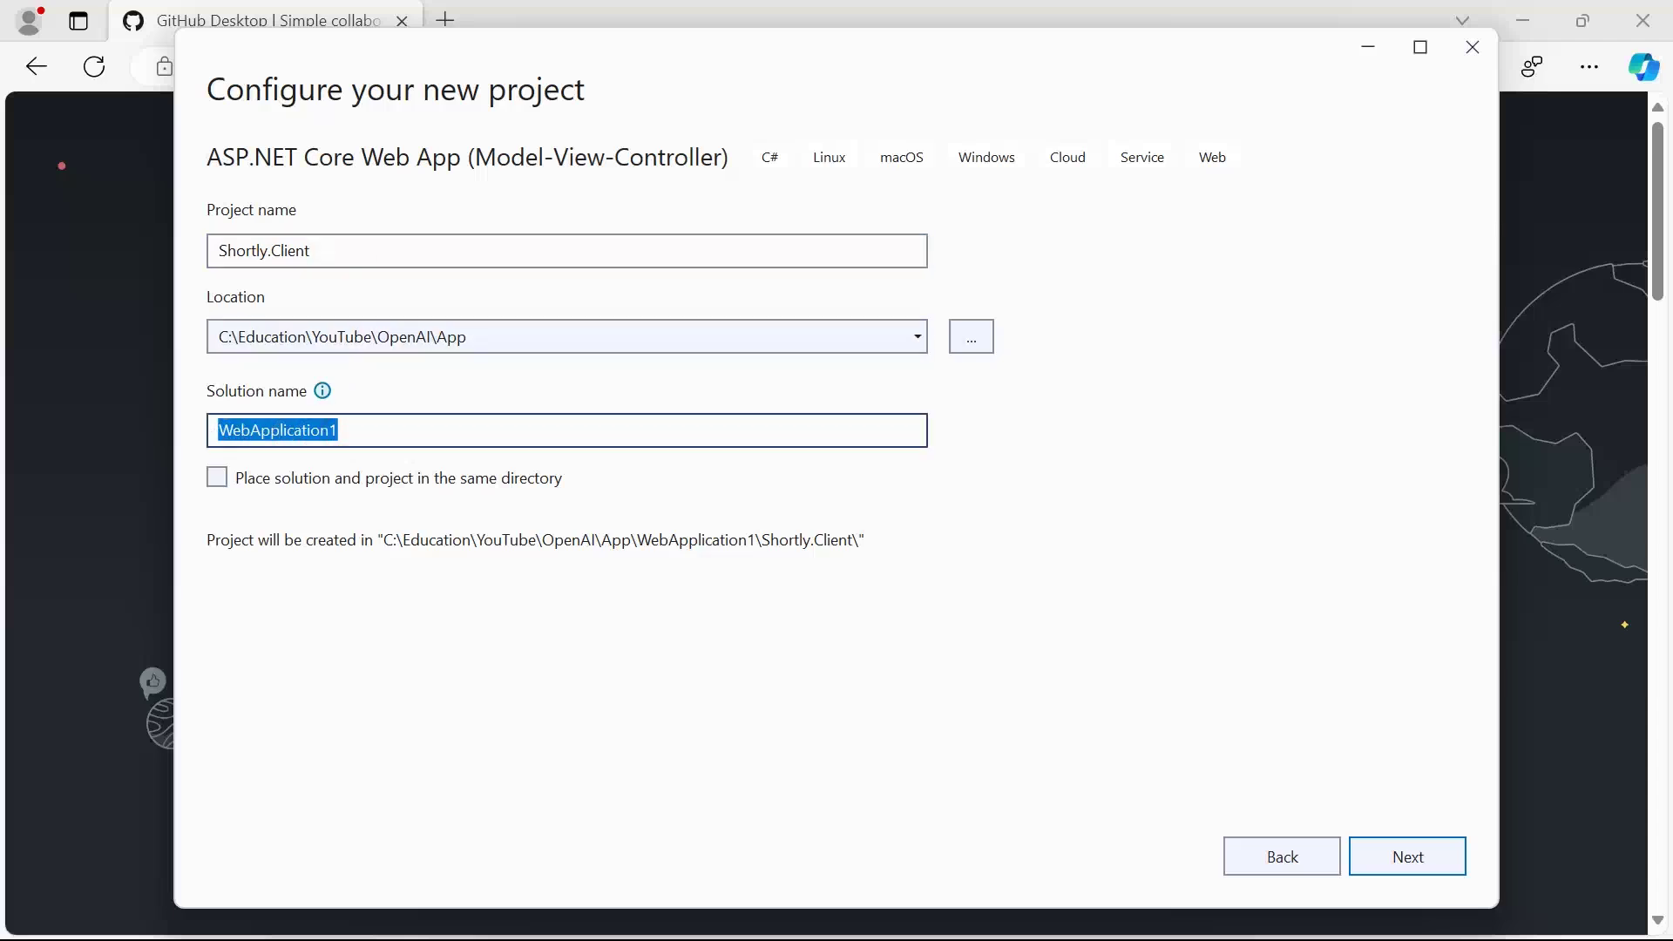
{"action": "type", "text": "Shortly"}
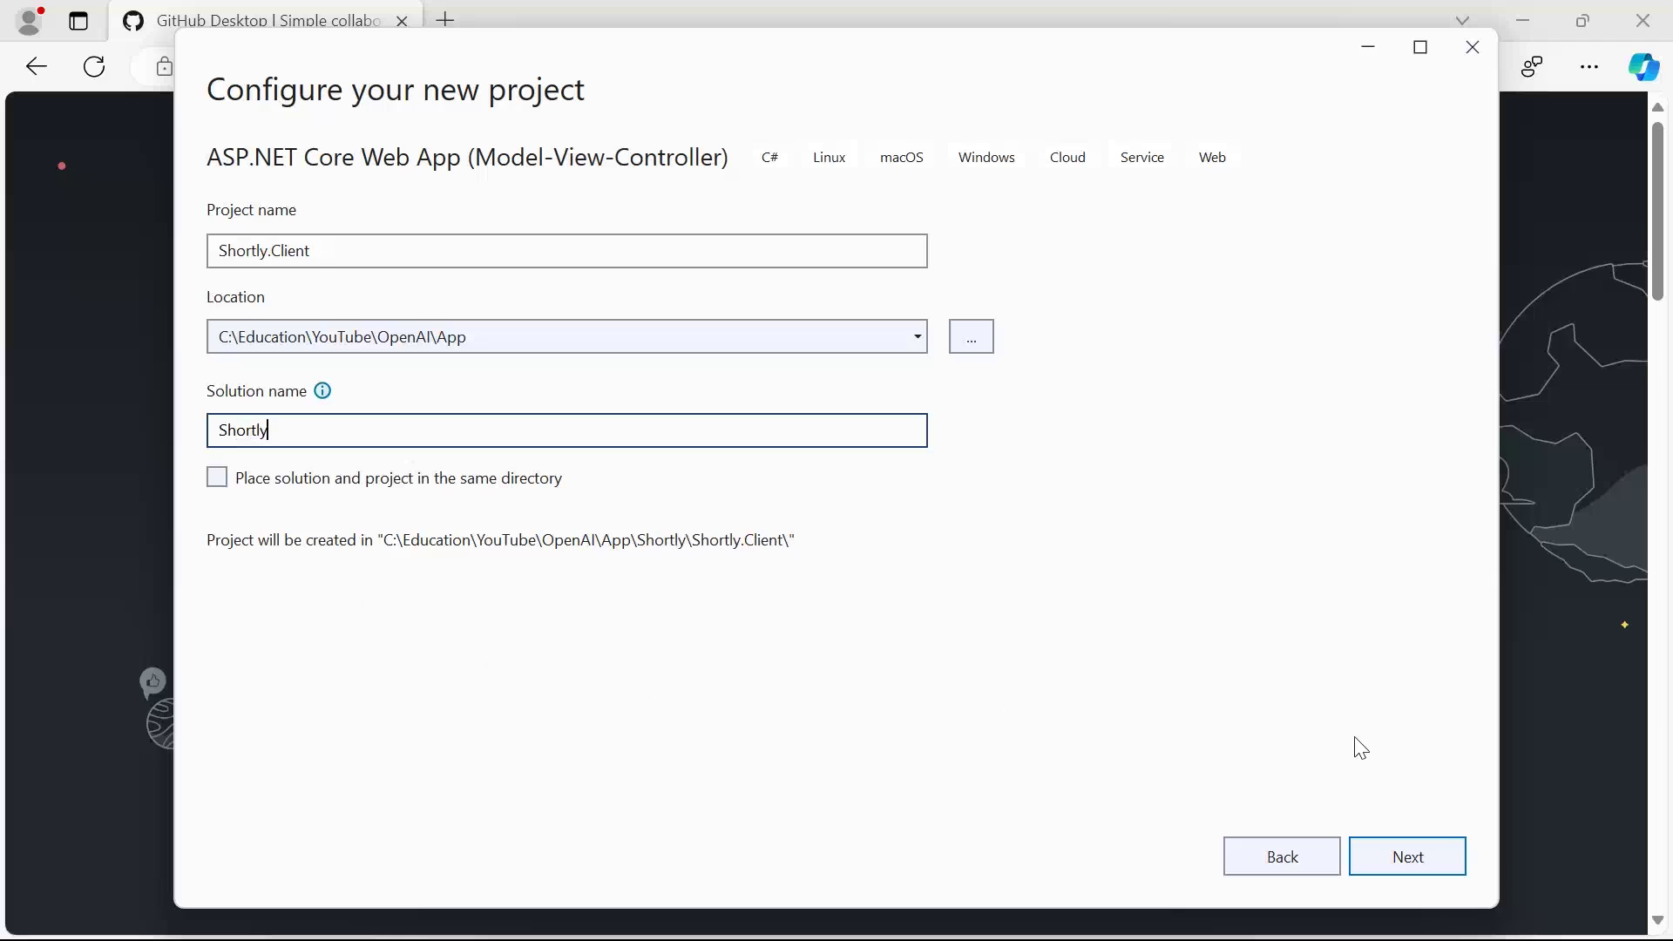
{"action": "left_click", "coordinate": [1405, 850]}
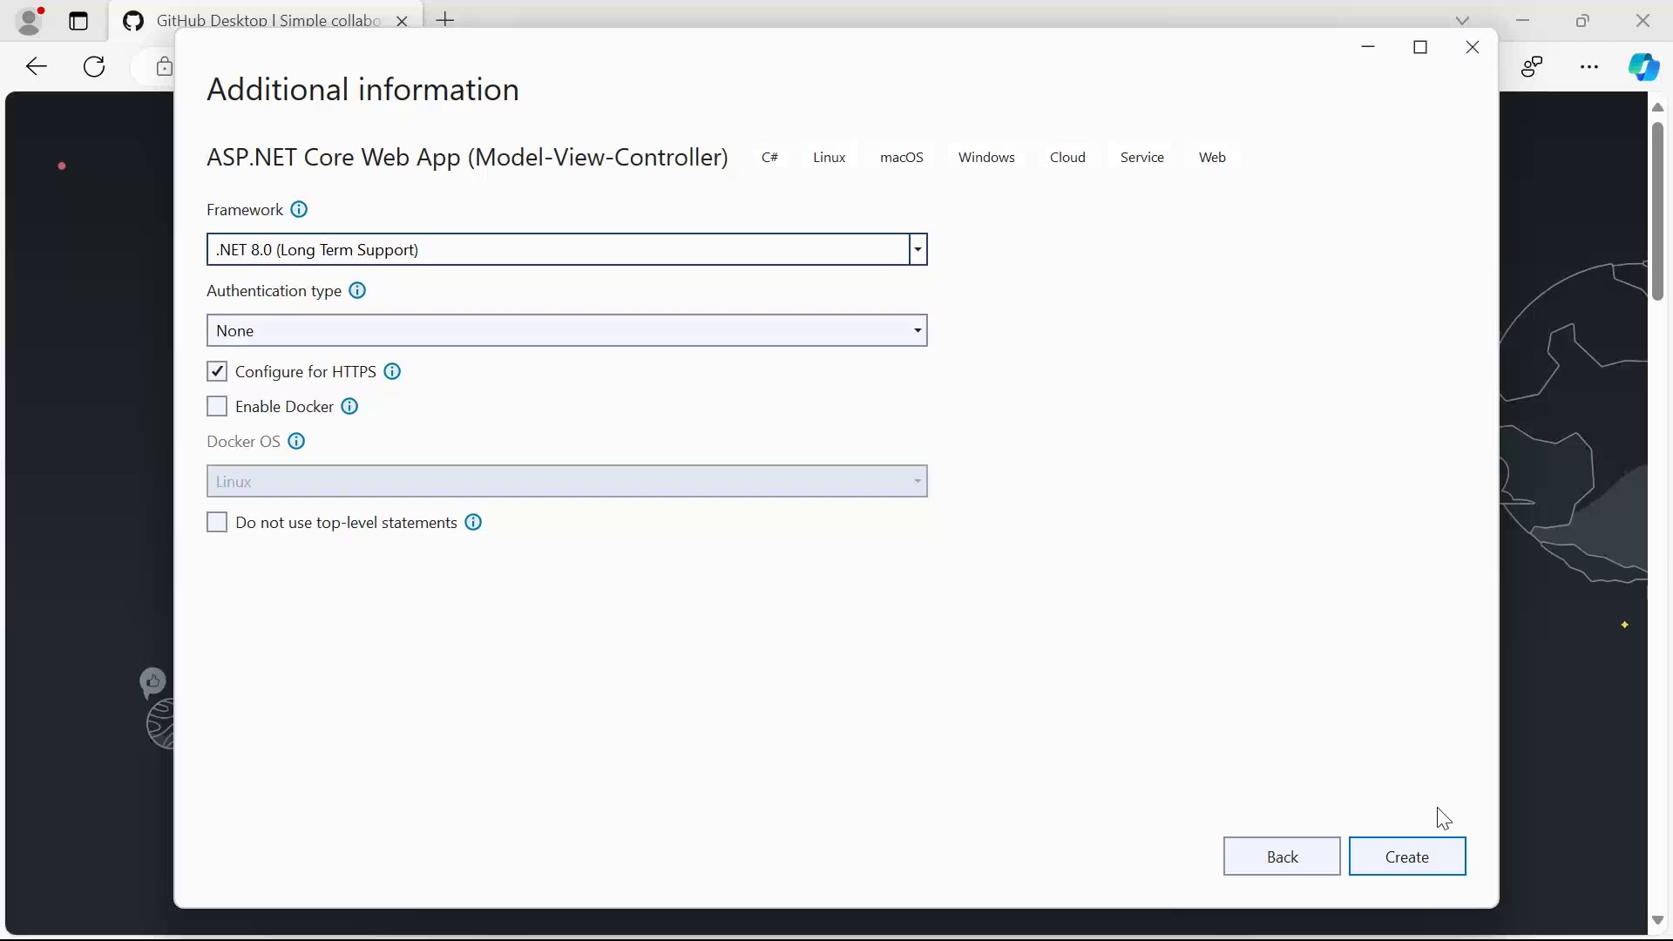
Create Shortly.Client with .NET 8.0 (Long Term Support), authentication None and HTTPS enabled
{"action": "left_click", "coordinate": [1430, 853]}
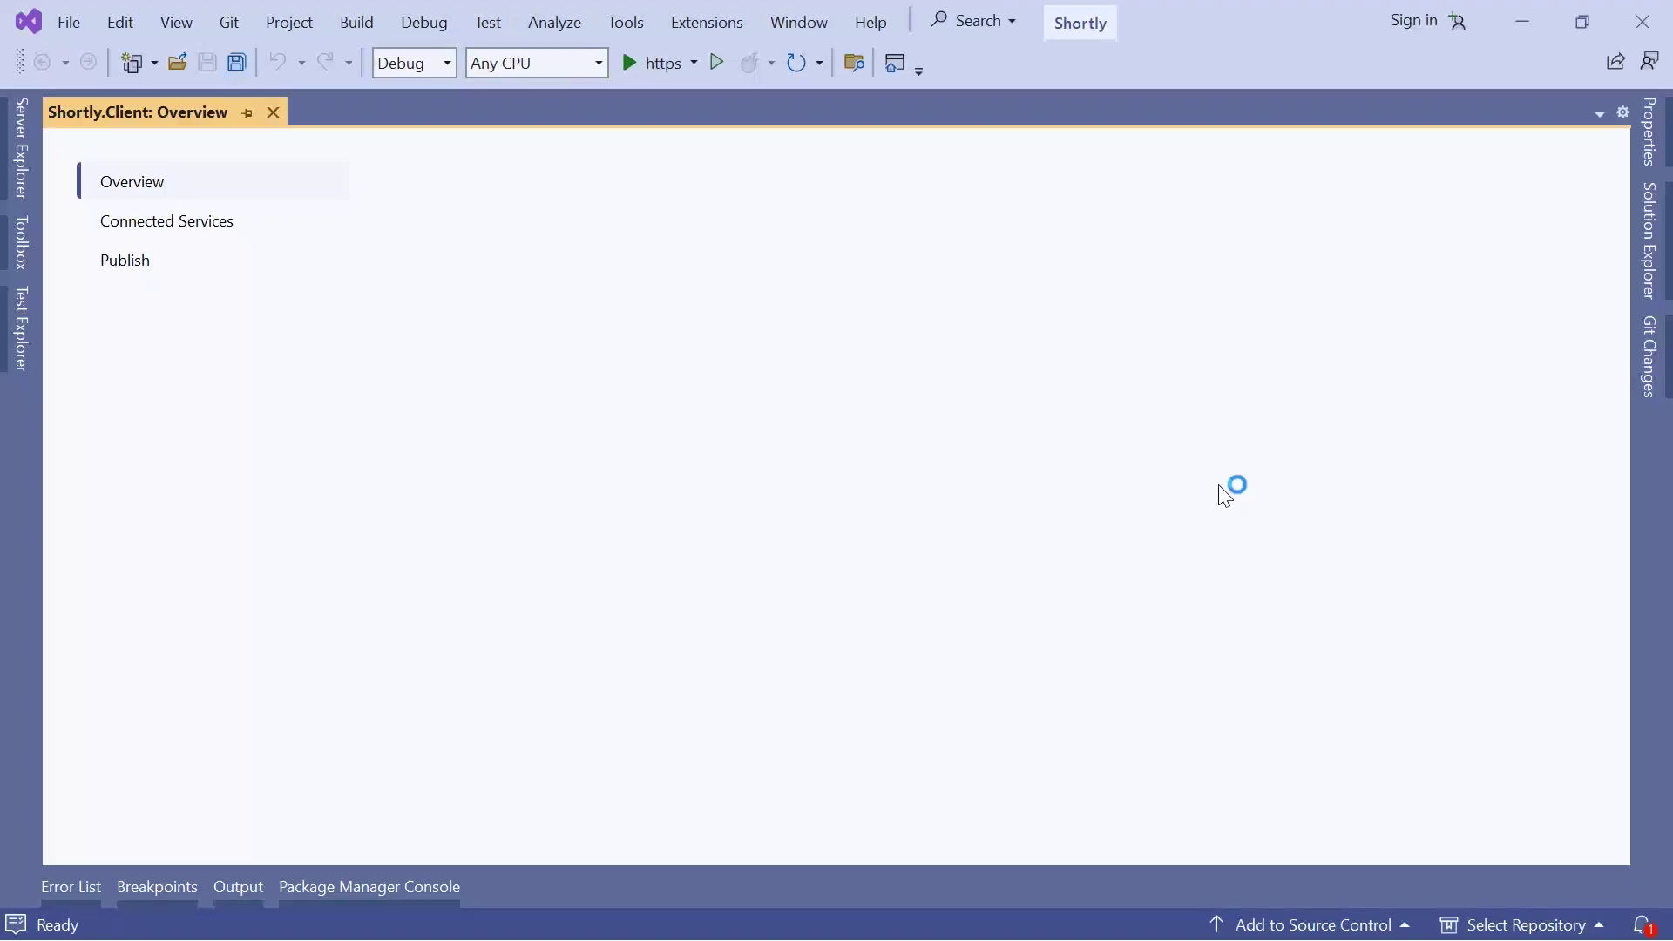
Pin Solution Explorer open, collapse Shortly.Client, and bring up the Add menu for Solution 'Shortly'
{"action": "left_click", "coordinate": [1667, 253]}
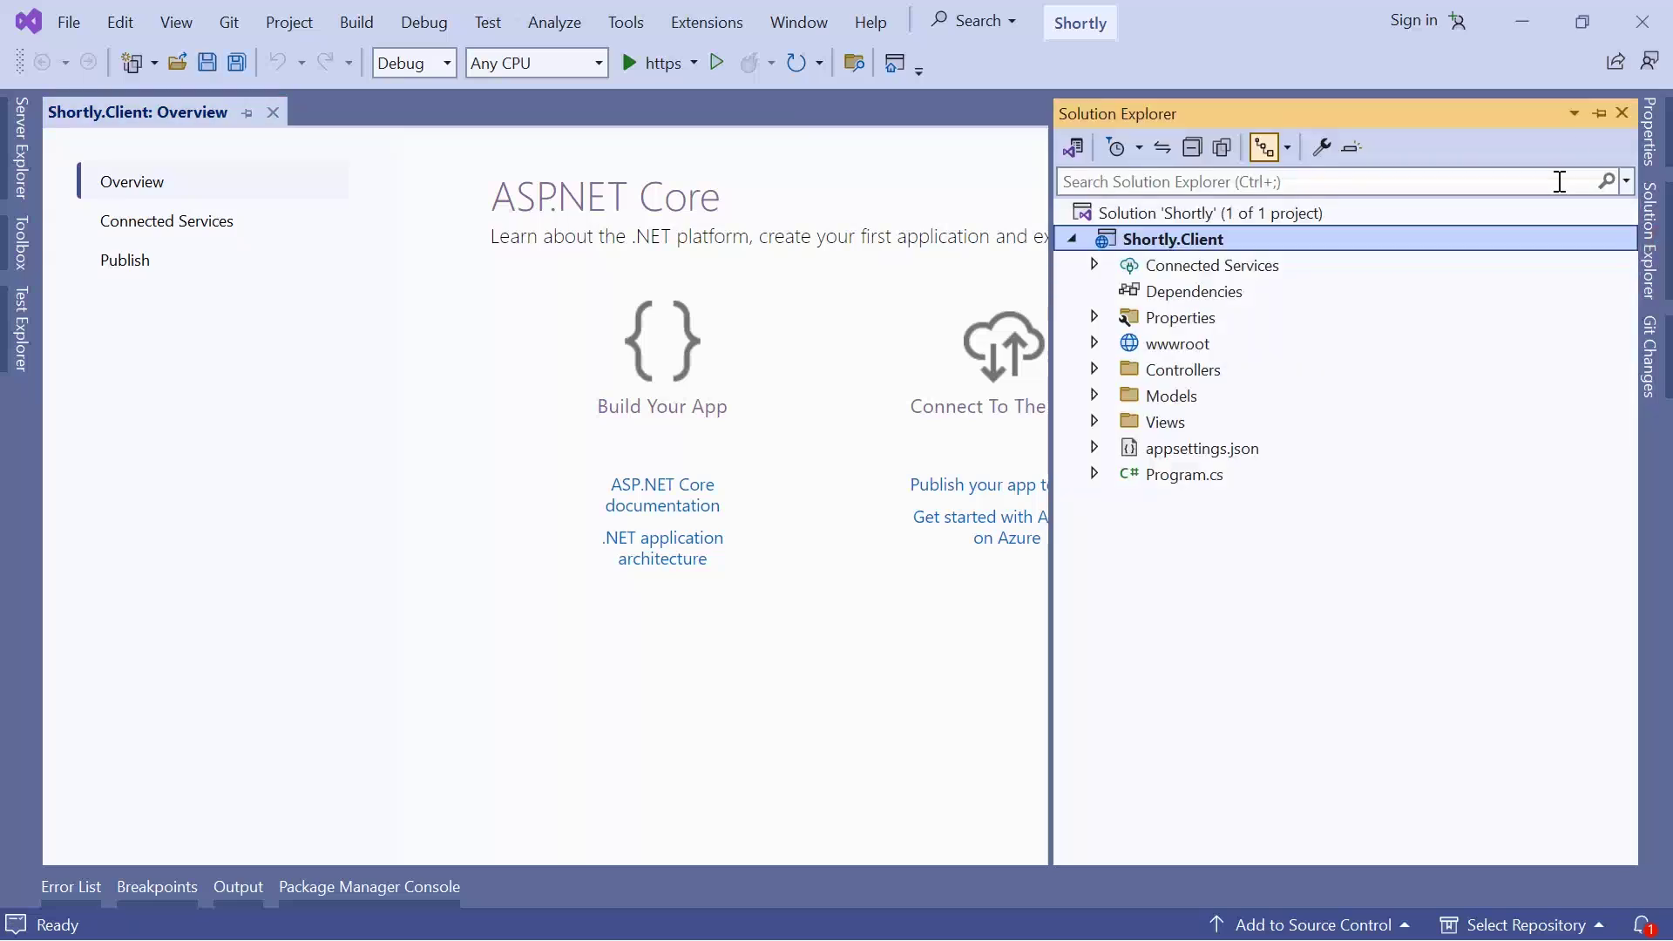
{"action": "left_click", "coordinate": [1600, 112]}
{"action": "left_click", "coordinate": [1232, 214]}
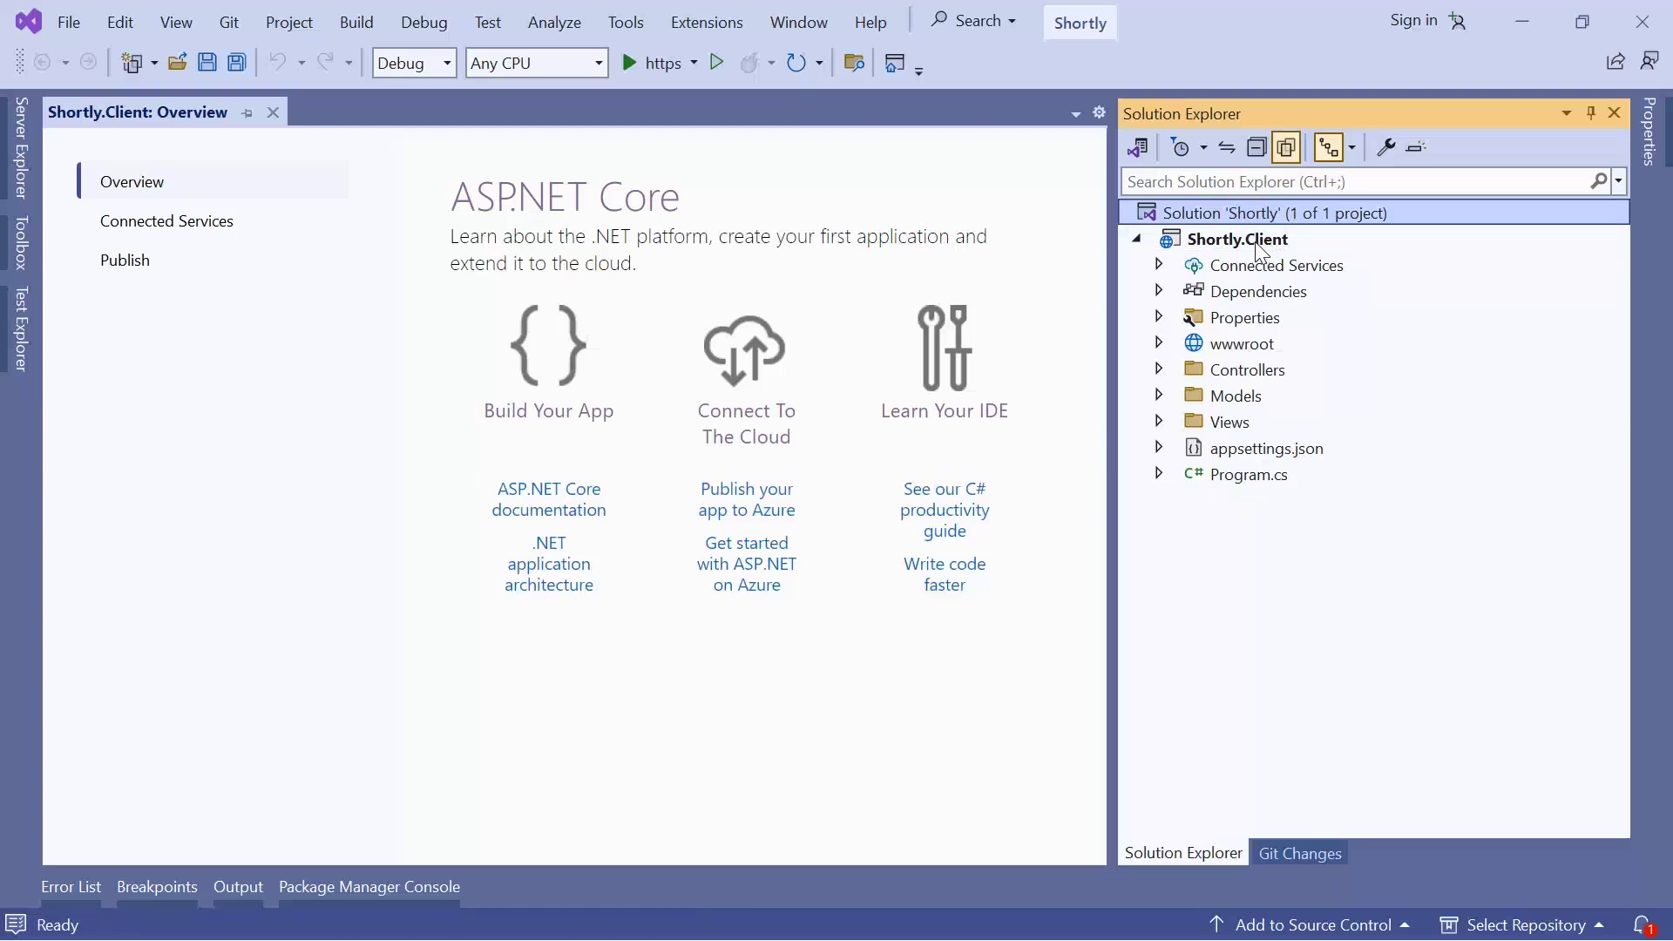
{"action": "left_click", "coordinate": [1137, 241]}
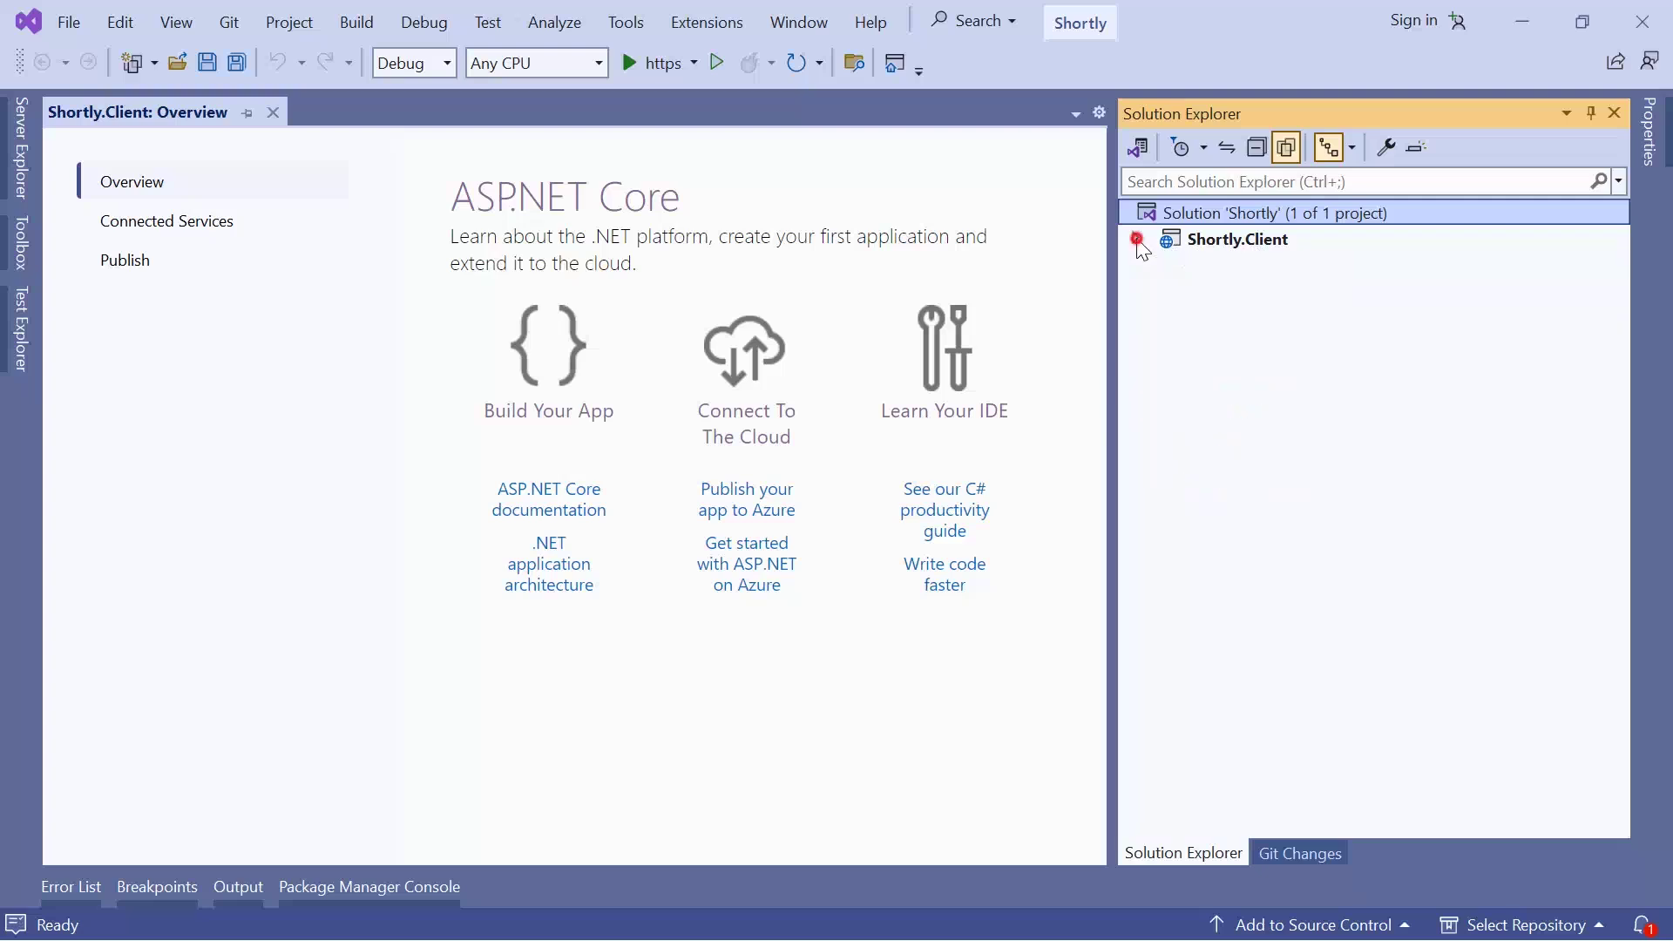
{"action": "right_click", "coordinate": [1232, 213]}
{"action": "mouse_move", "coordinate": [1277, 561]}
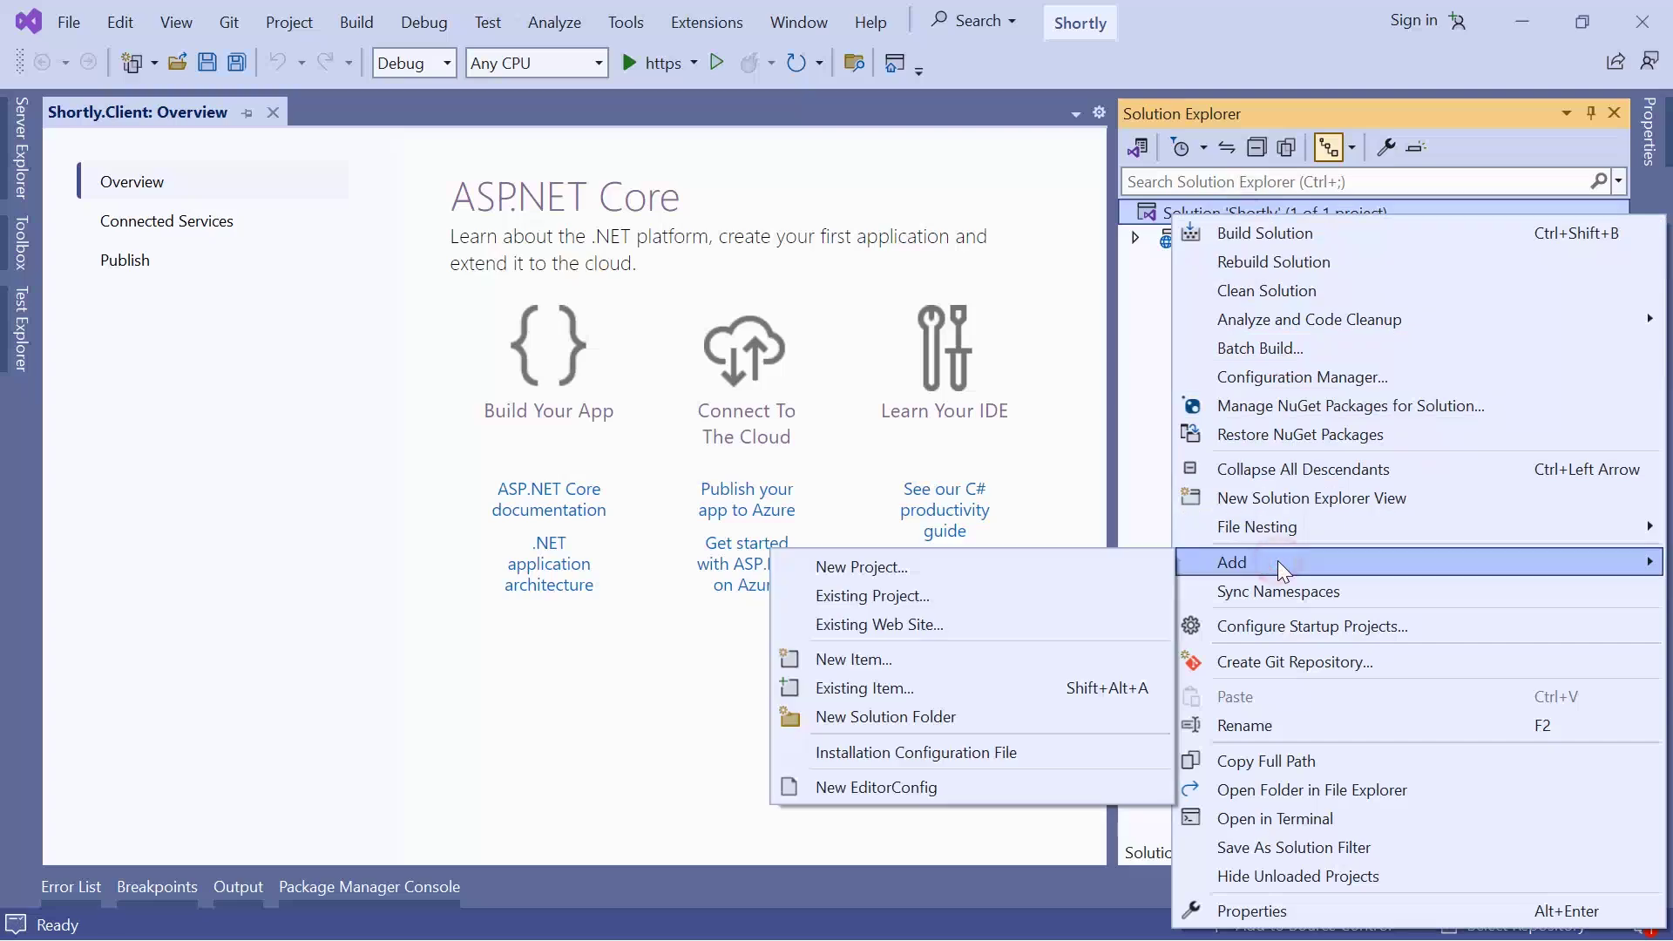
Add a new project to the solution using the ASP.NET Core Web API template, found by searching 'web api'
{"action": "left_click", "coordinate": [897, 568]}
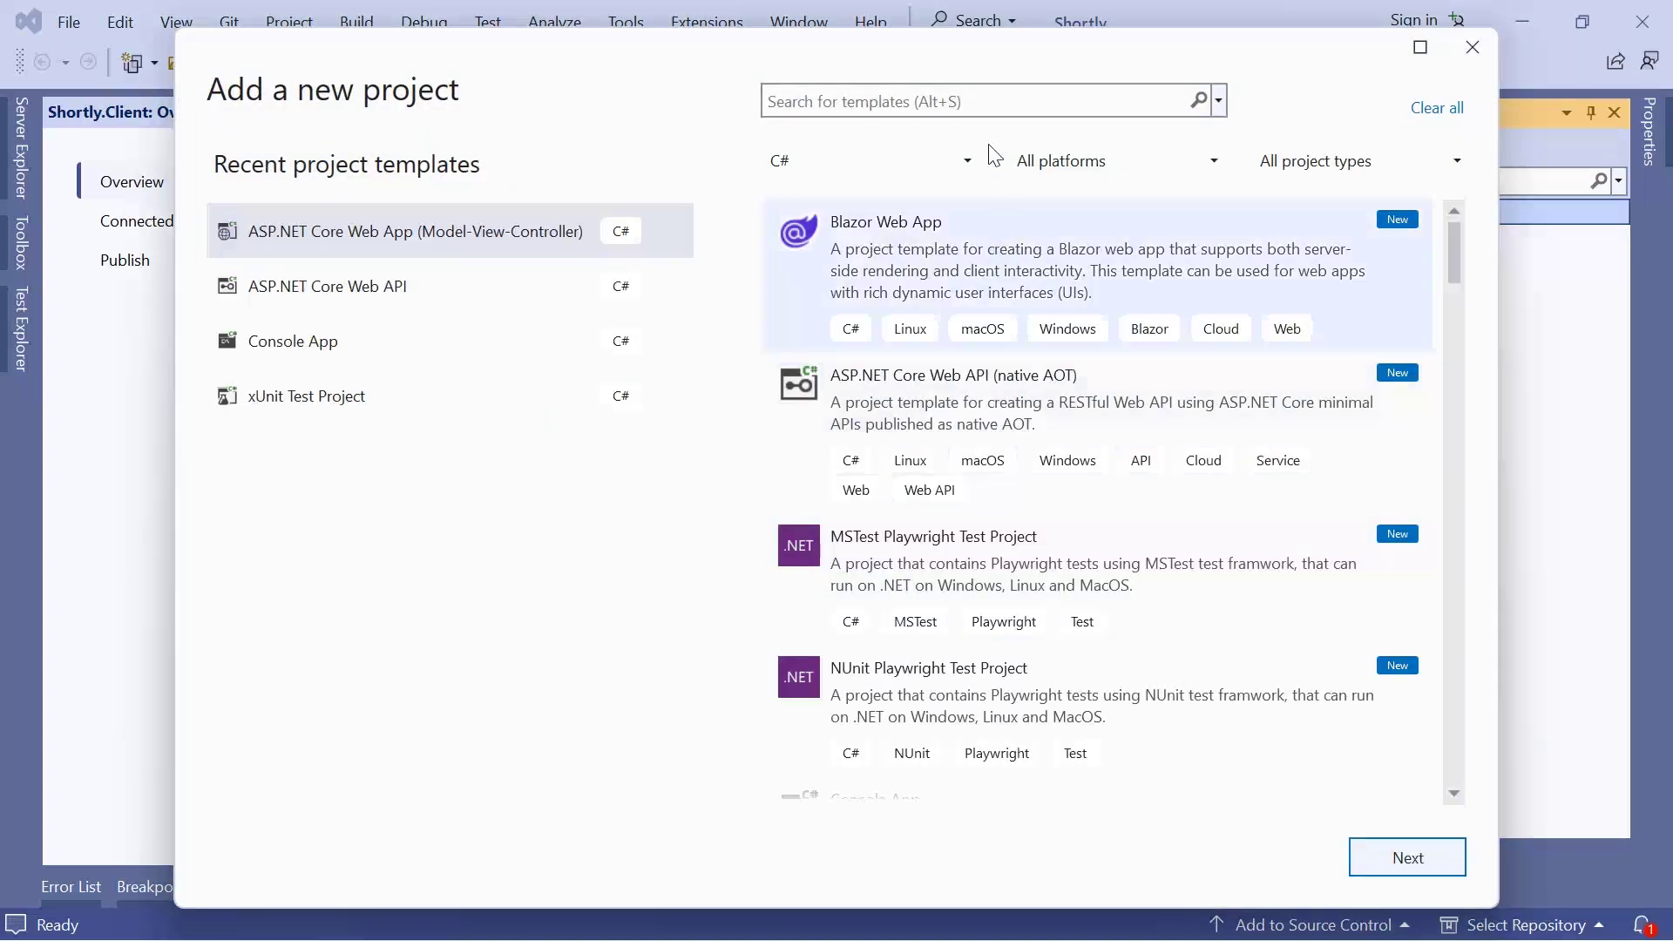
{"action": "left_click", "coordinate": [970, 96]}
{"action": "type", "text": "web api"}
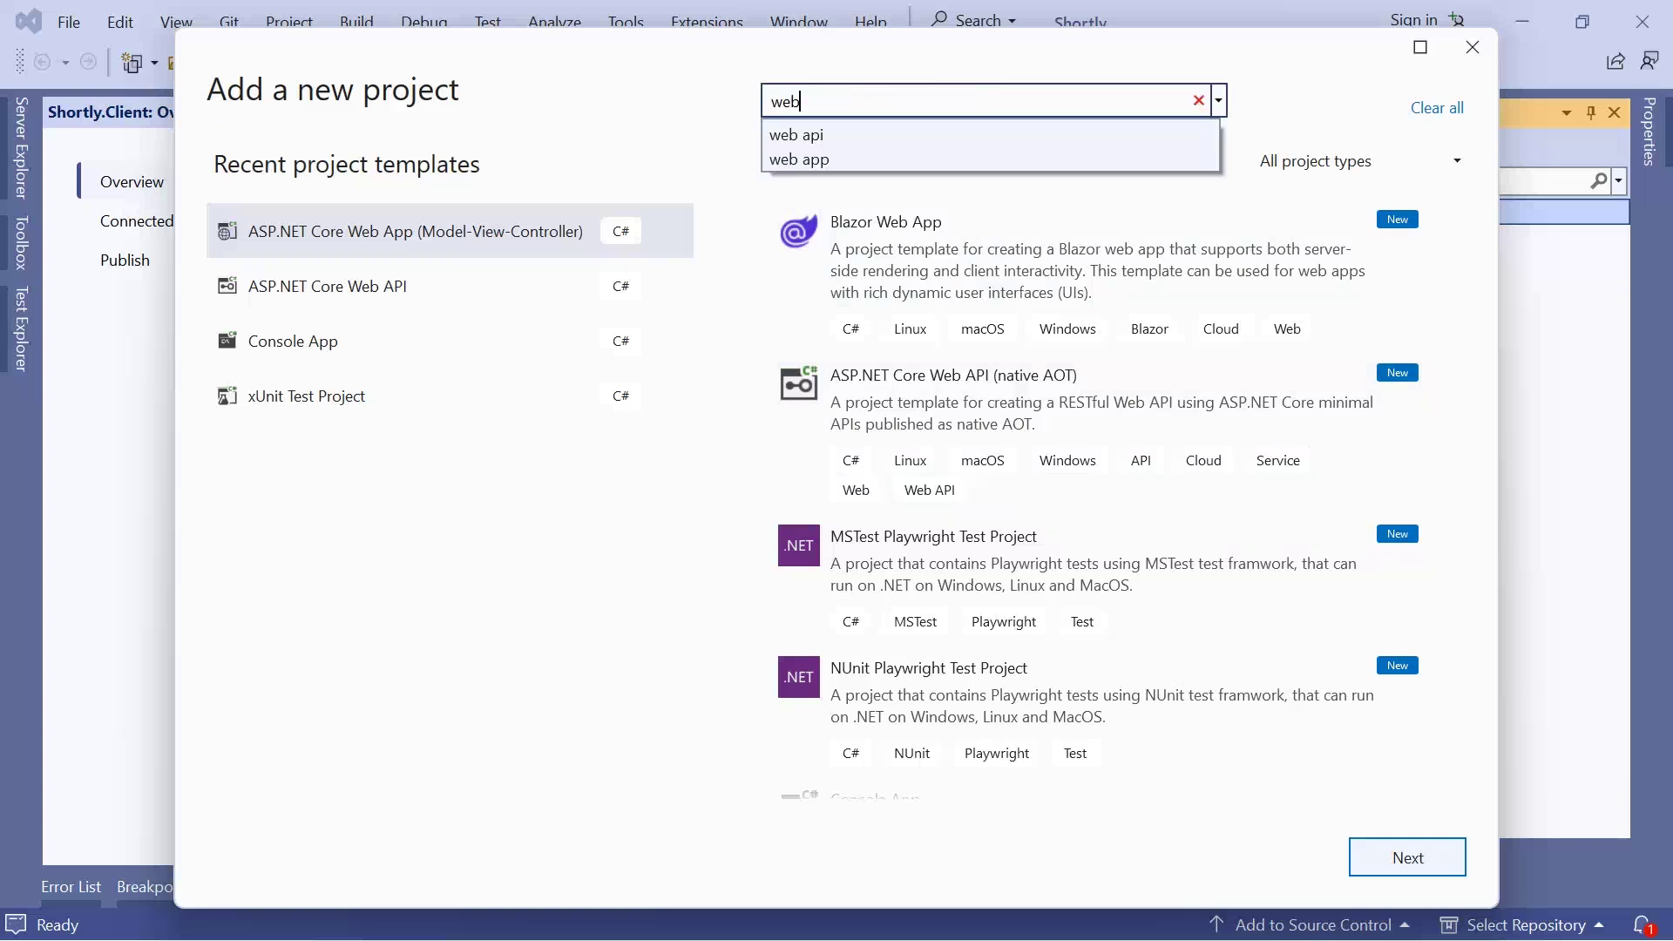
{"action": "left_click", "coordinate": [803, 136]}
{"action": "left_click", "coordinate": [950, 237]}
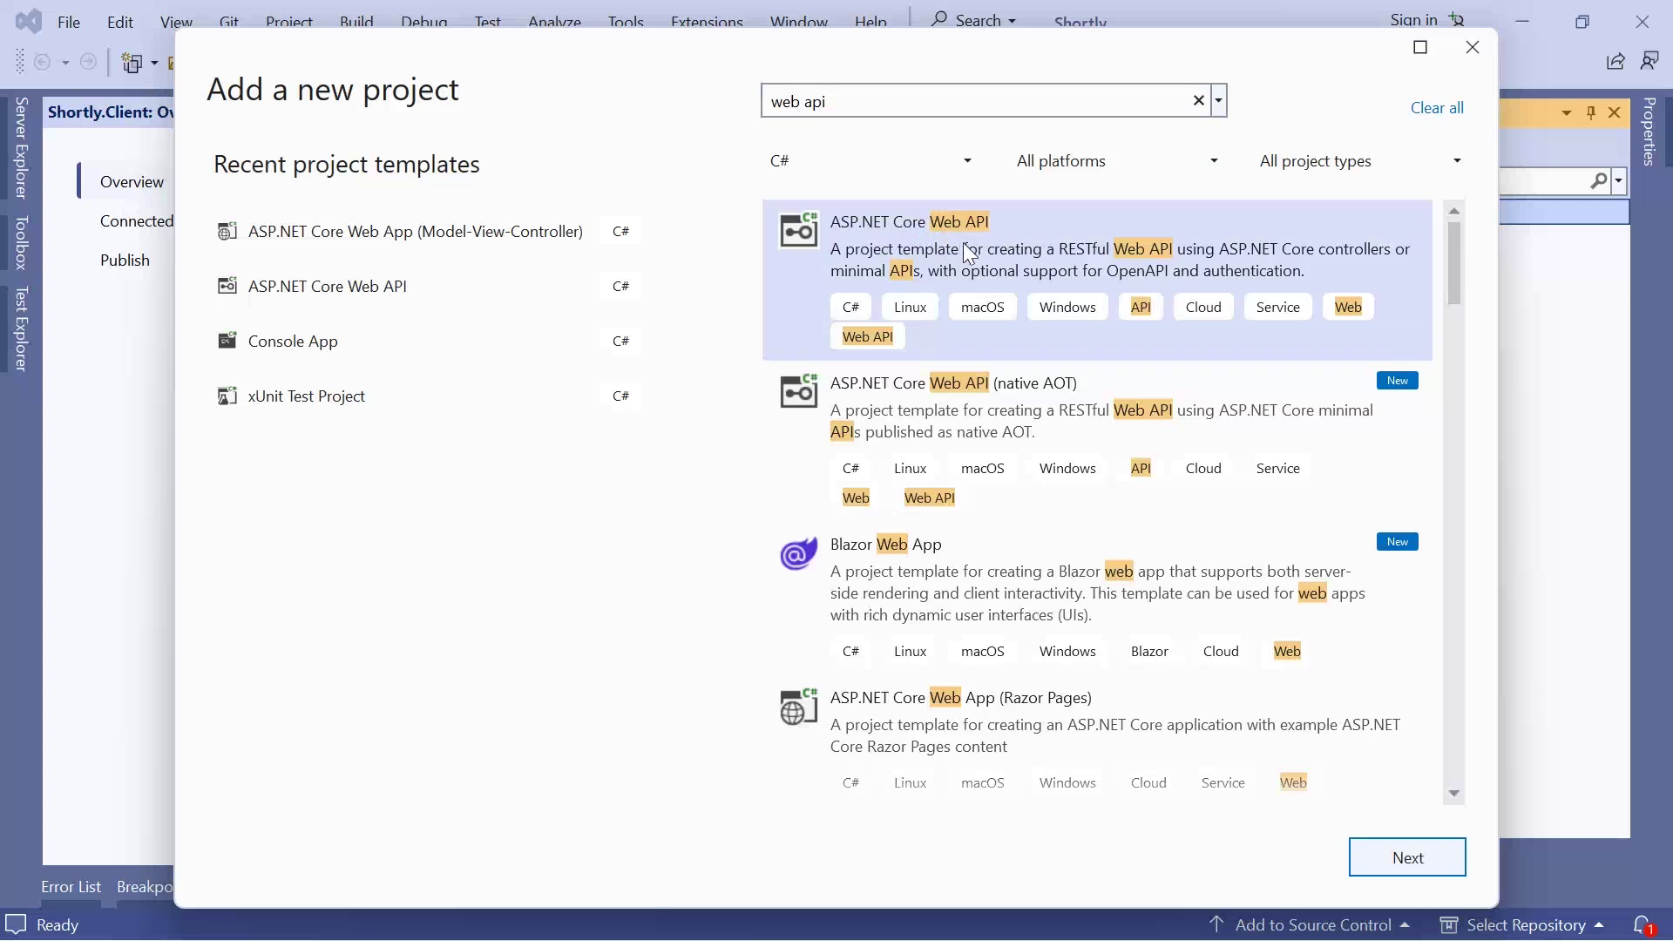
{"action": "left_click", "coordinate": [1408, 850]}
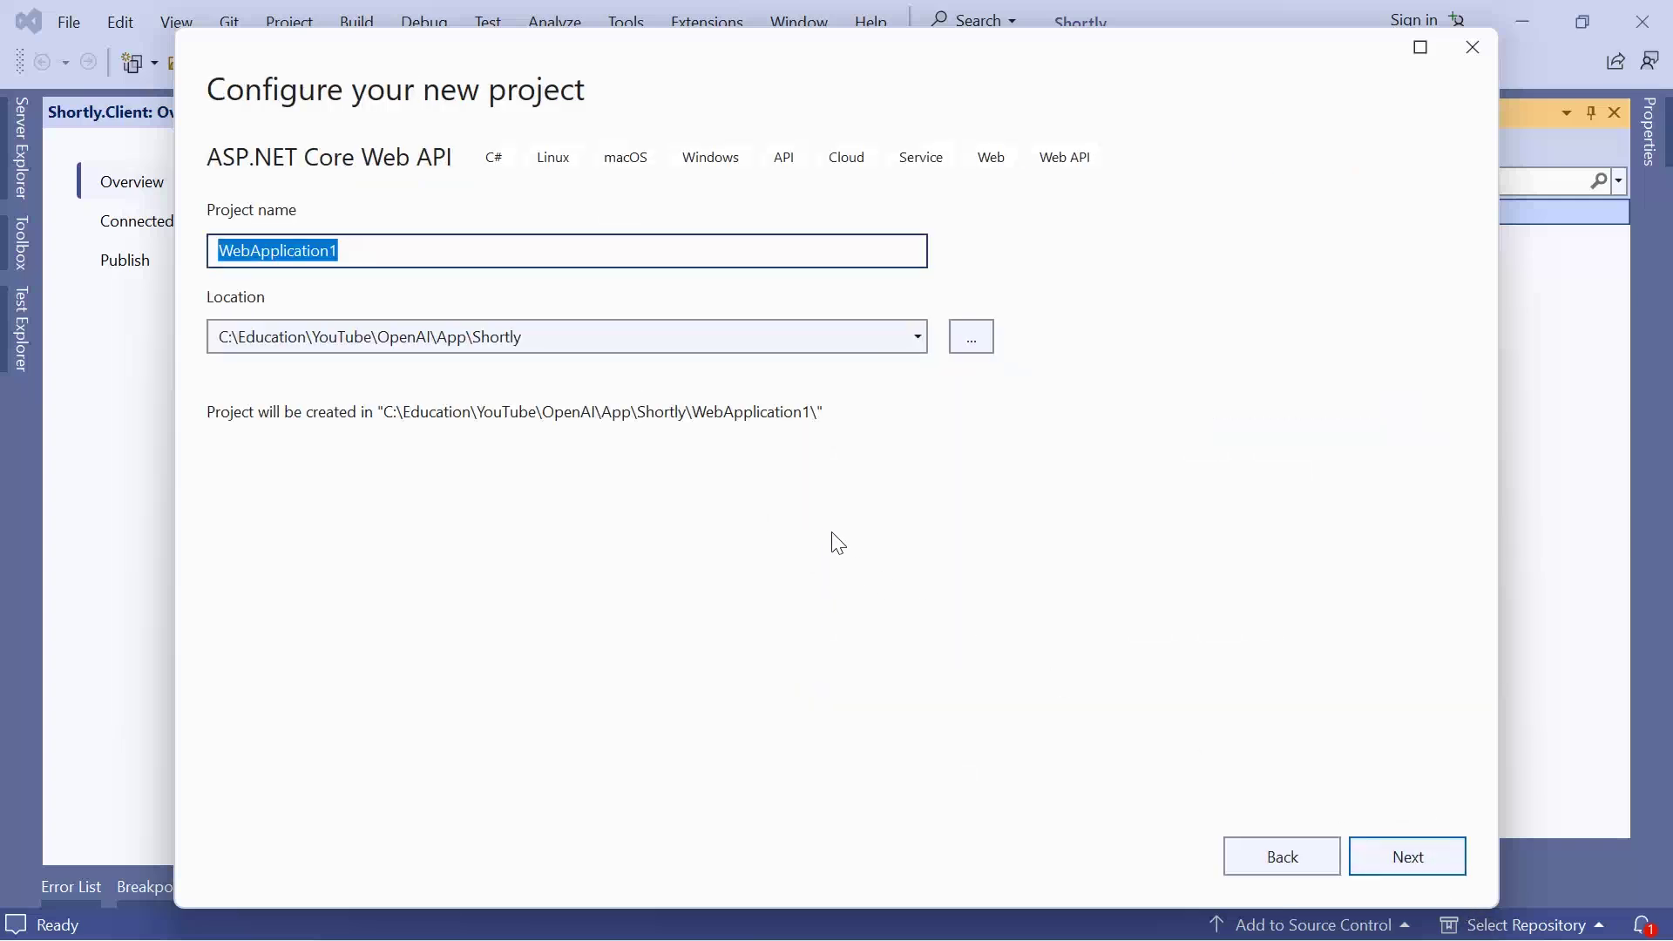
Name it Shortly.Redirect, untick Use controllers, and create the project
{"action": "type", "text": "Shortly.Redirect"}
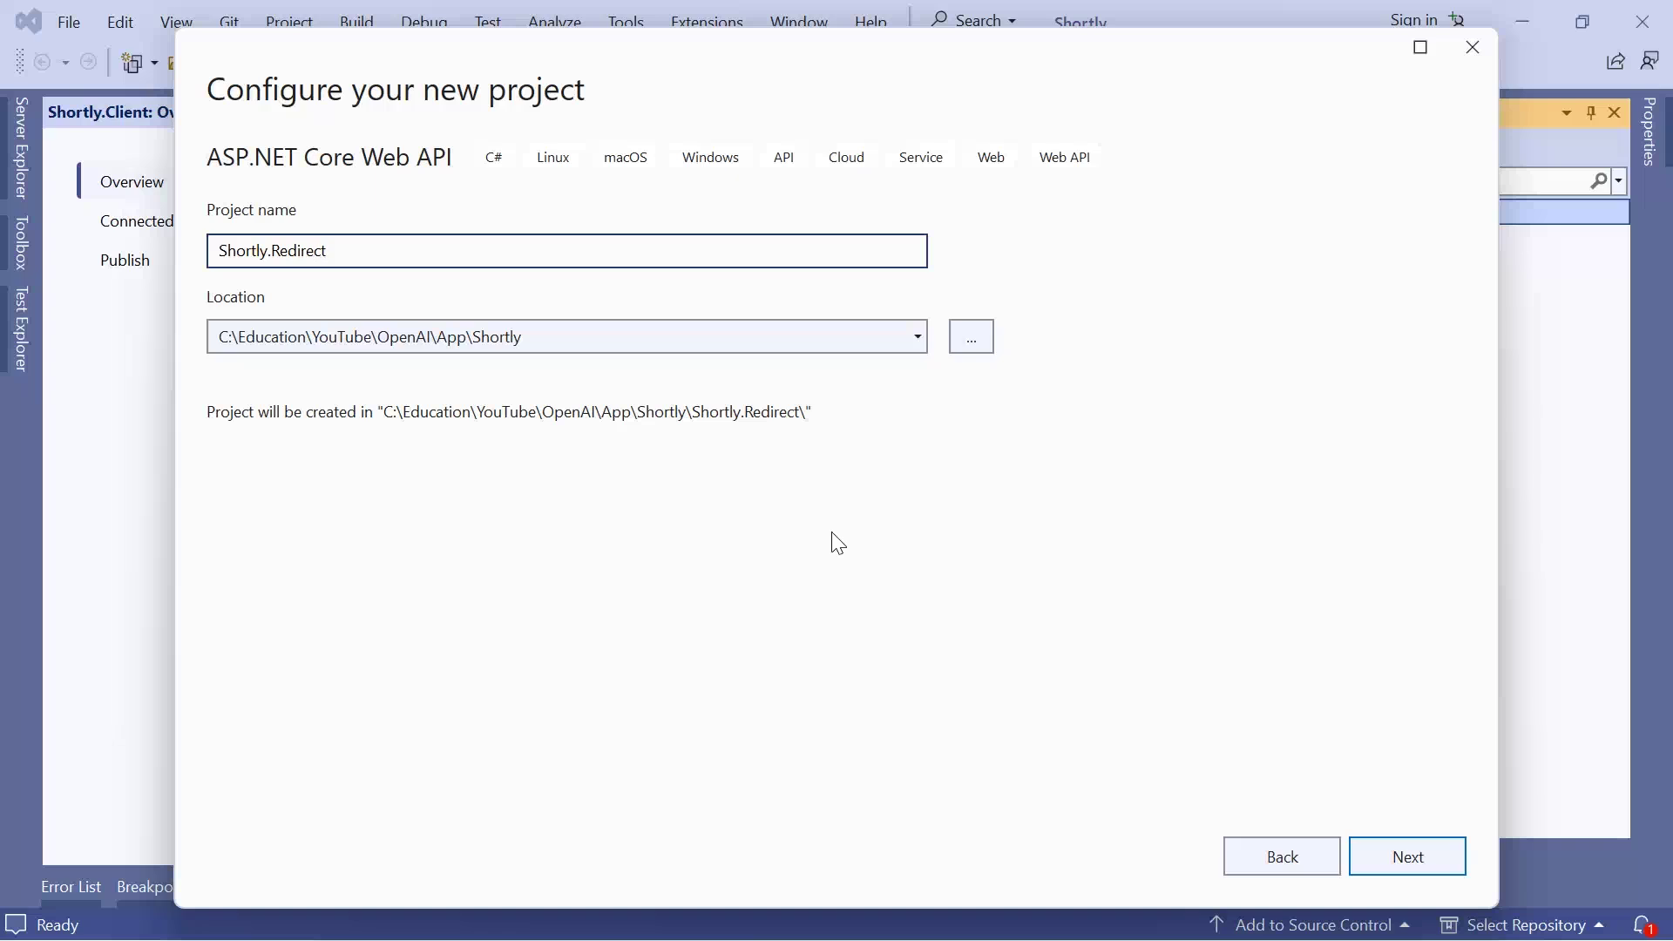
{"action": "left_click", "coordinate": [1378, 851]}
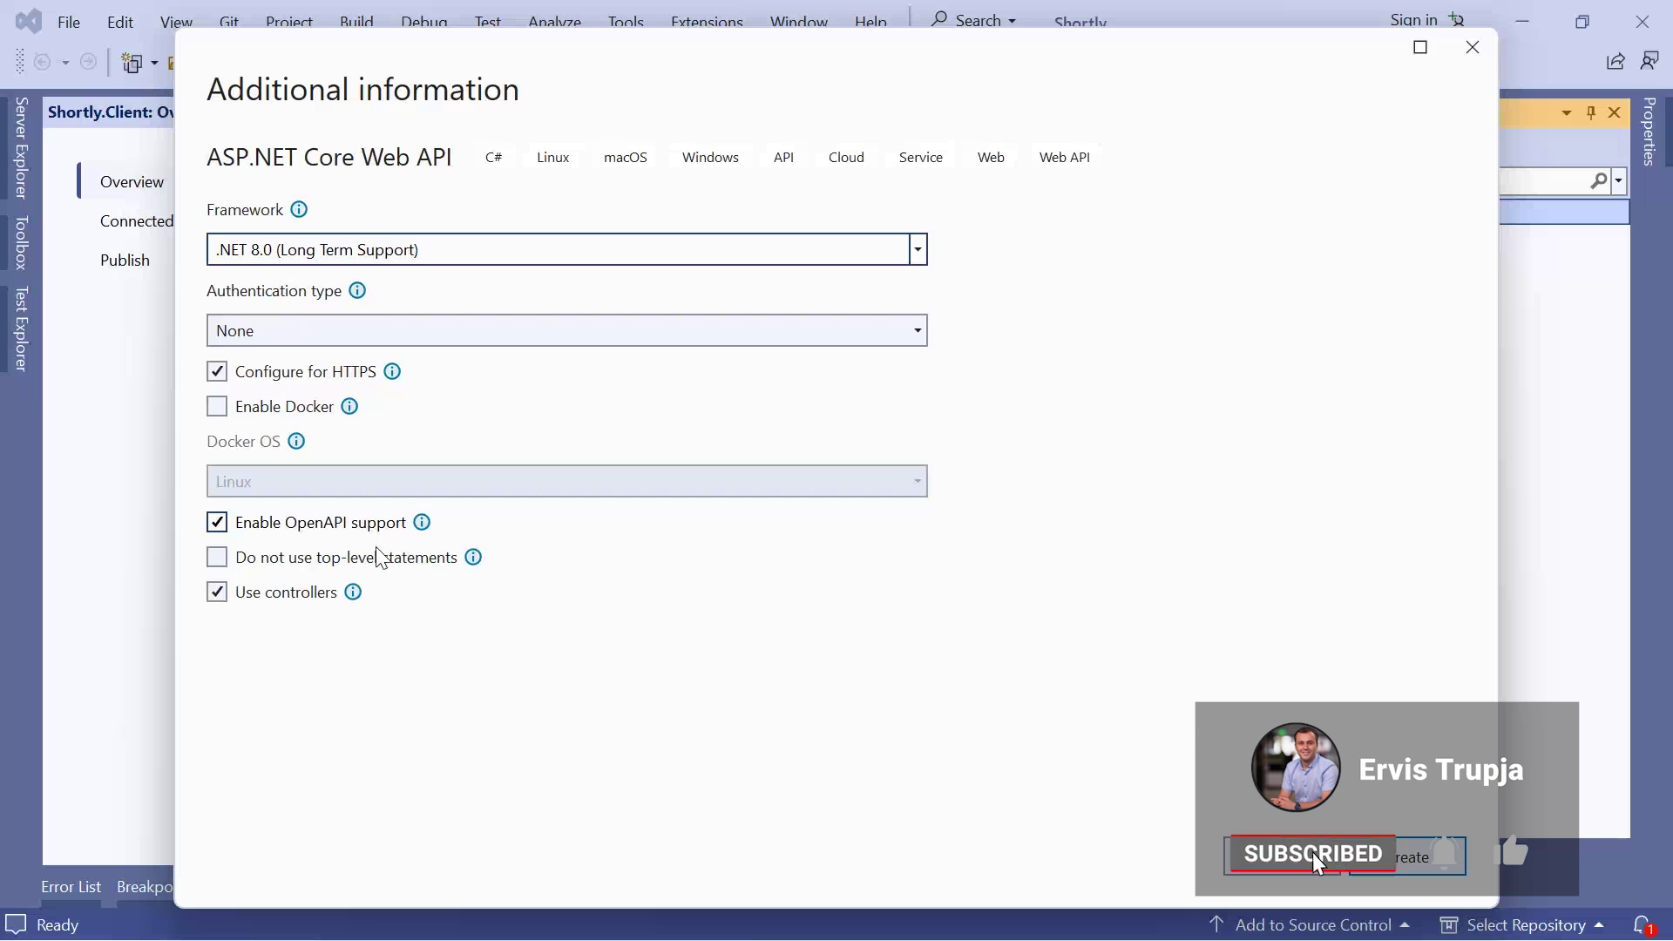
{"action": "left_click", "coordinate": [218, 598]}
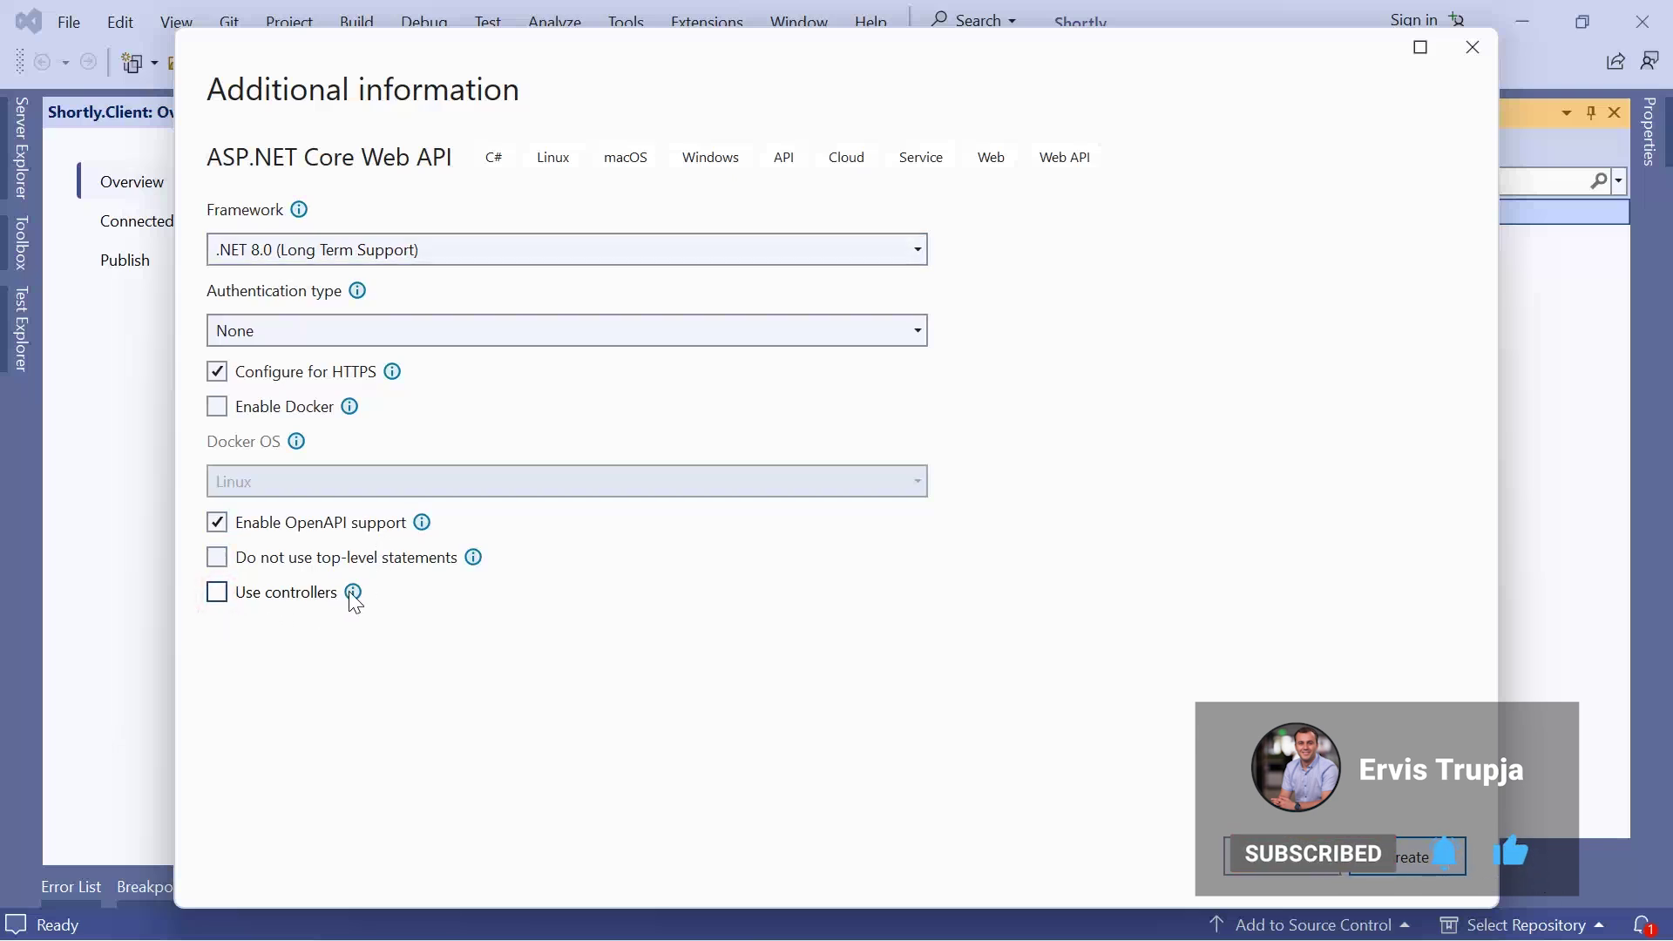
{"action": "mouse_move", "coordinate": [351, 594]}
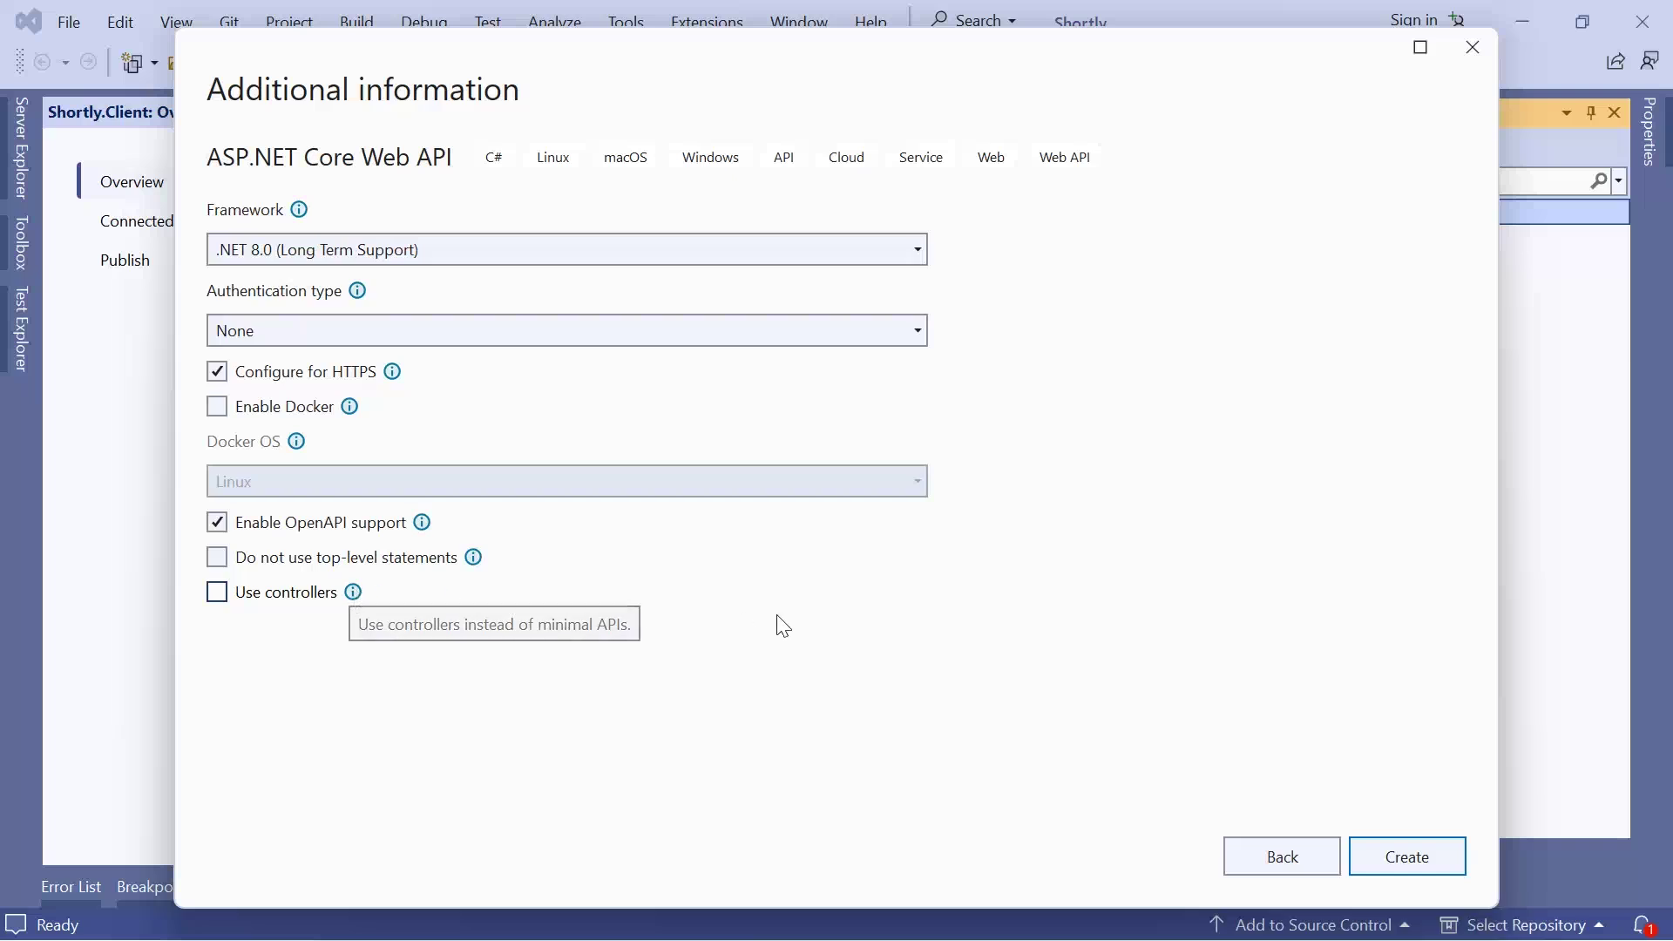
{"action": "left_click", "coordinate": [1417, 851]}
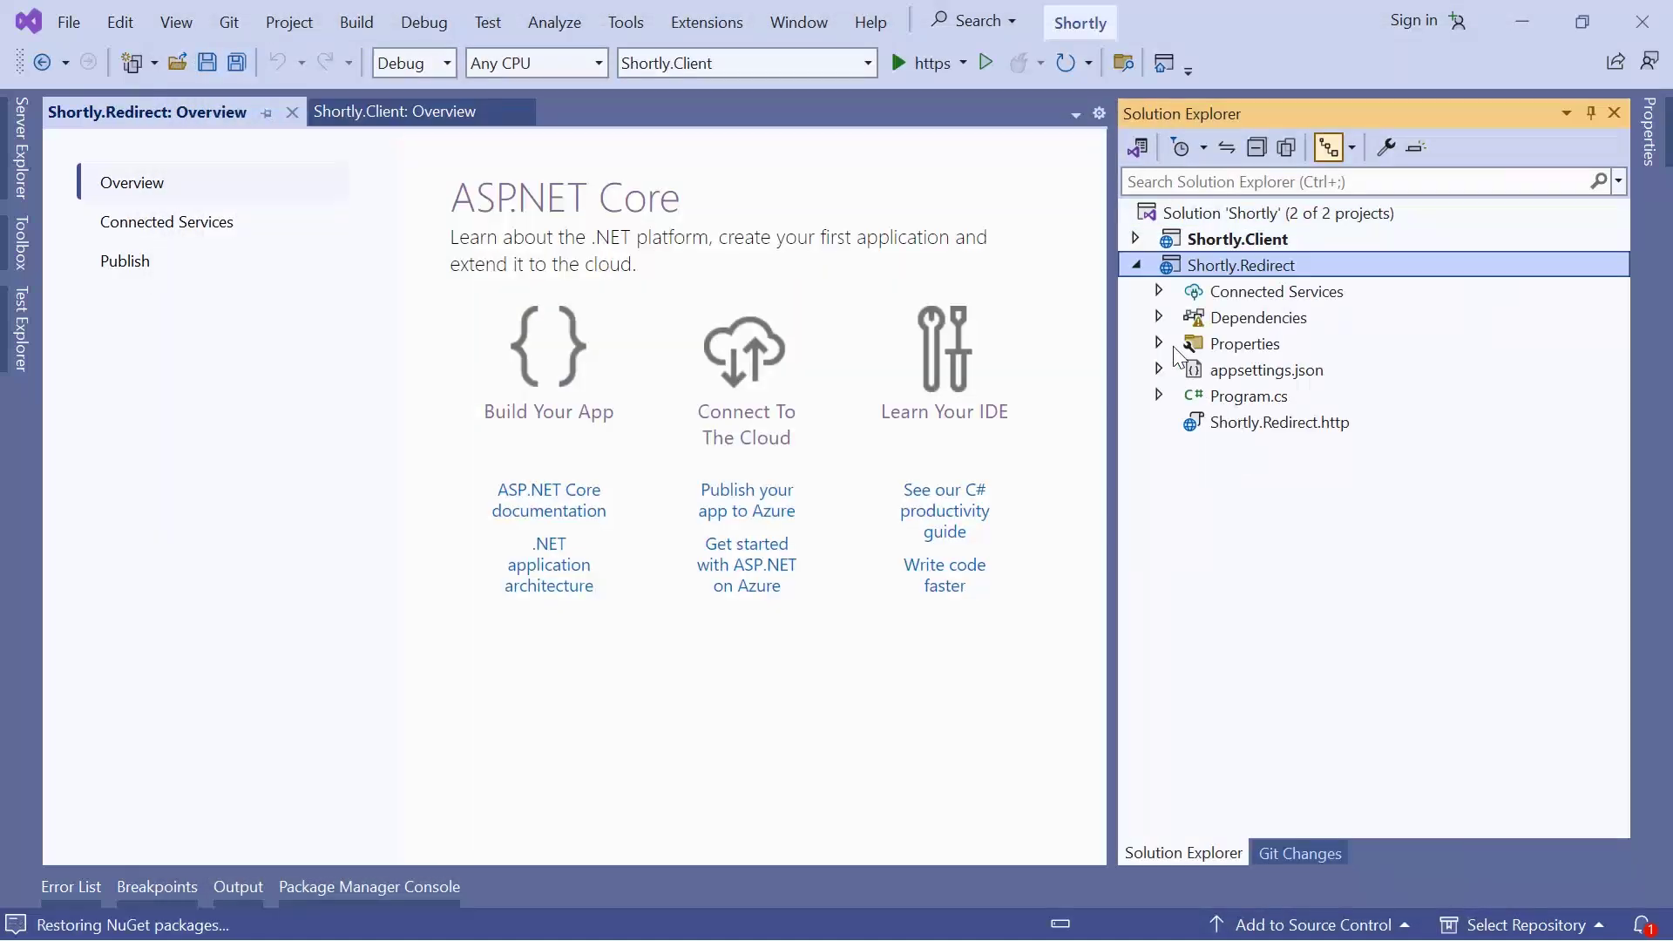
Collapse the Shortly.Redirect project and start adding a new project to Solution 'Shortly'
{"action": "left_click", "coordinate": [1139, 271]}
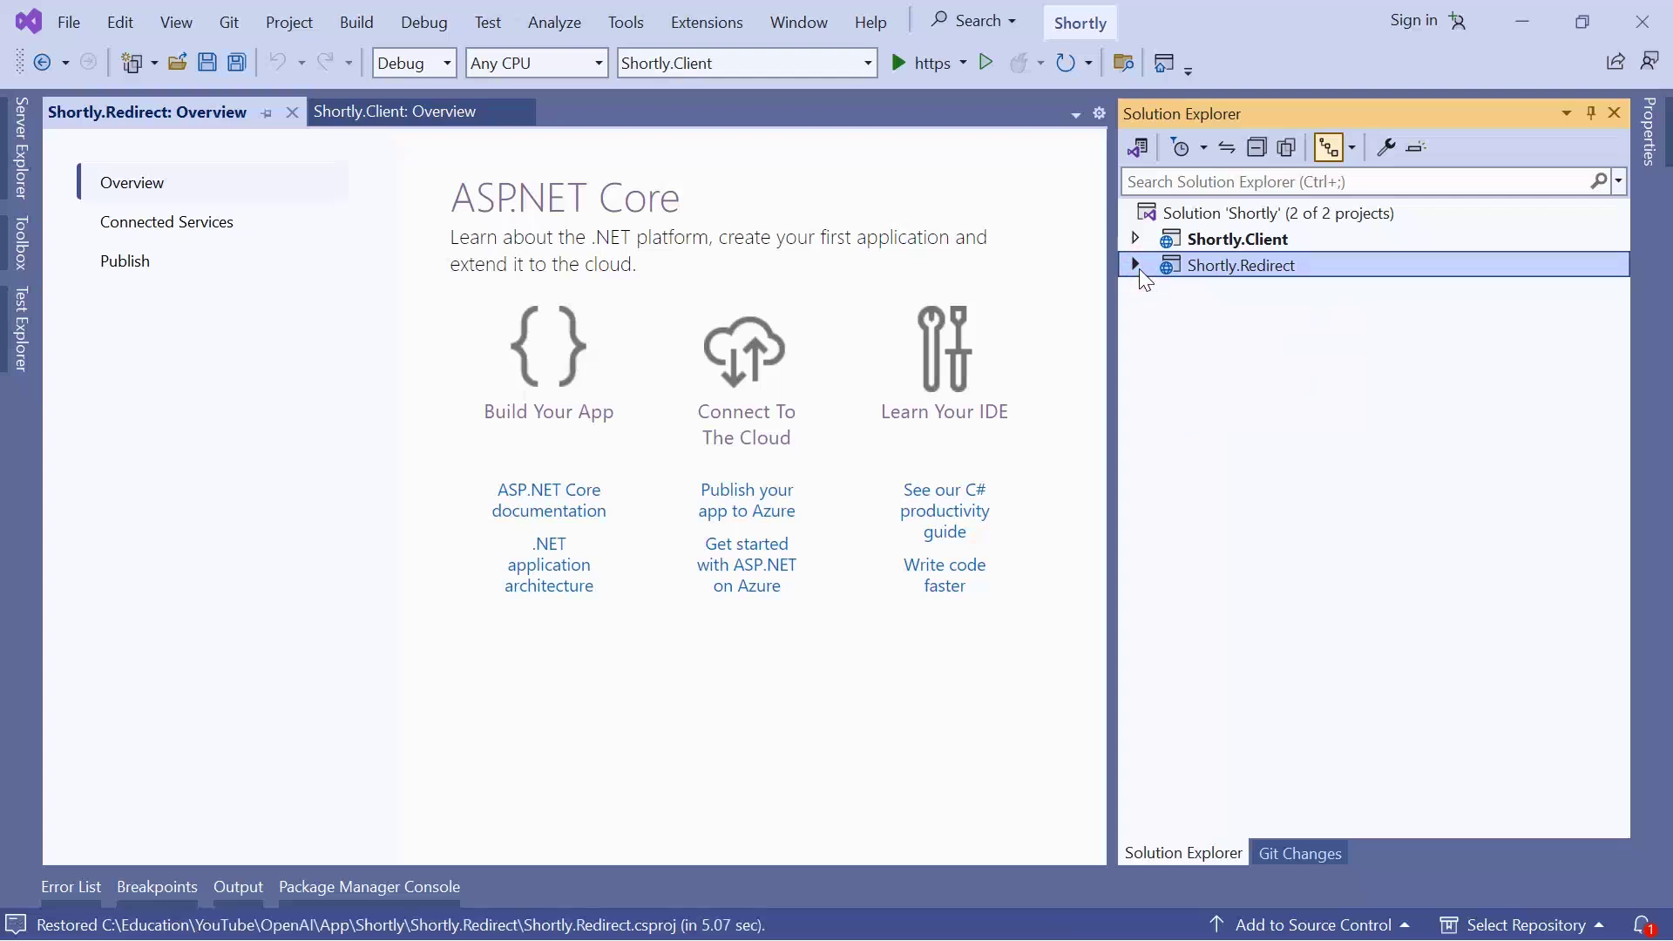
{"action": "left_click", "coordinate": [1248, 216]}
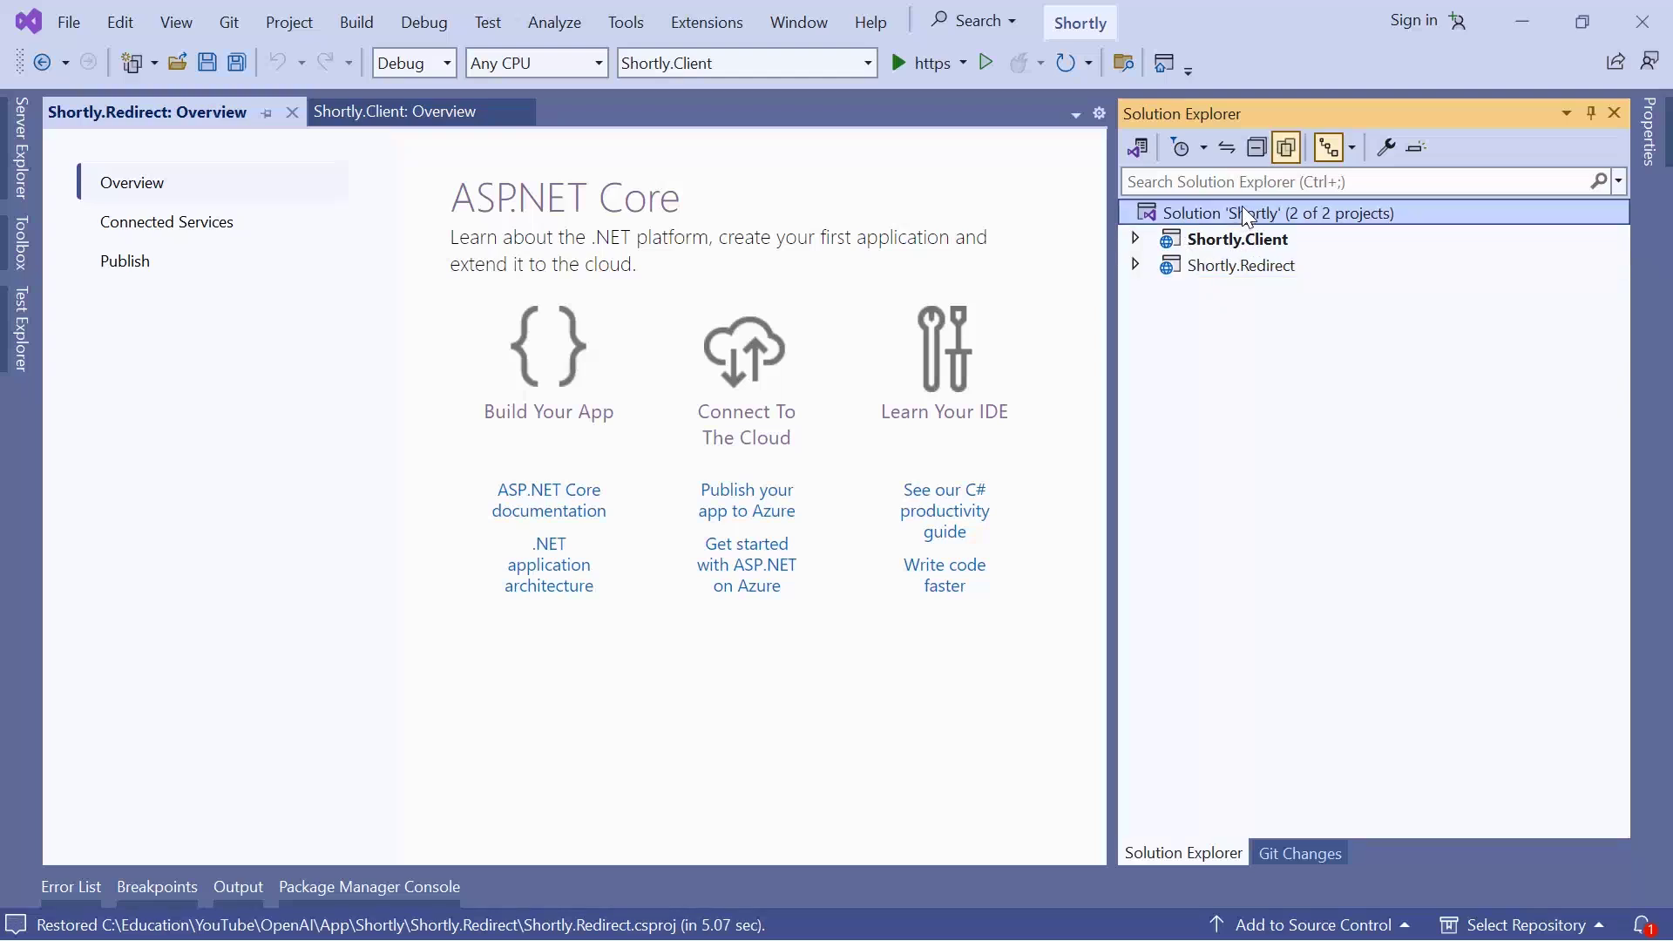
{"action": "right_click", "coordinate": [1243, 209]}
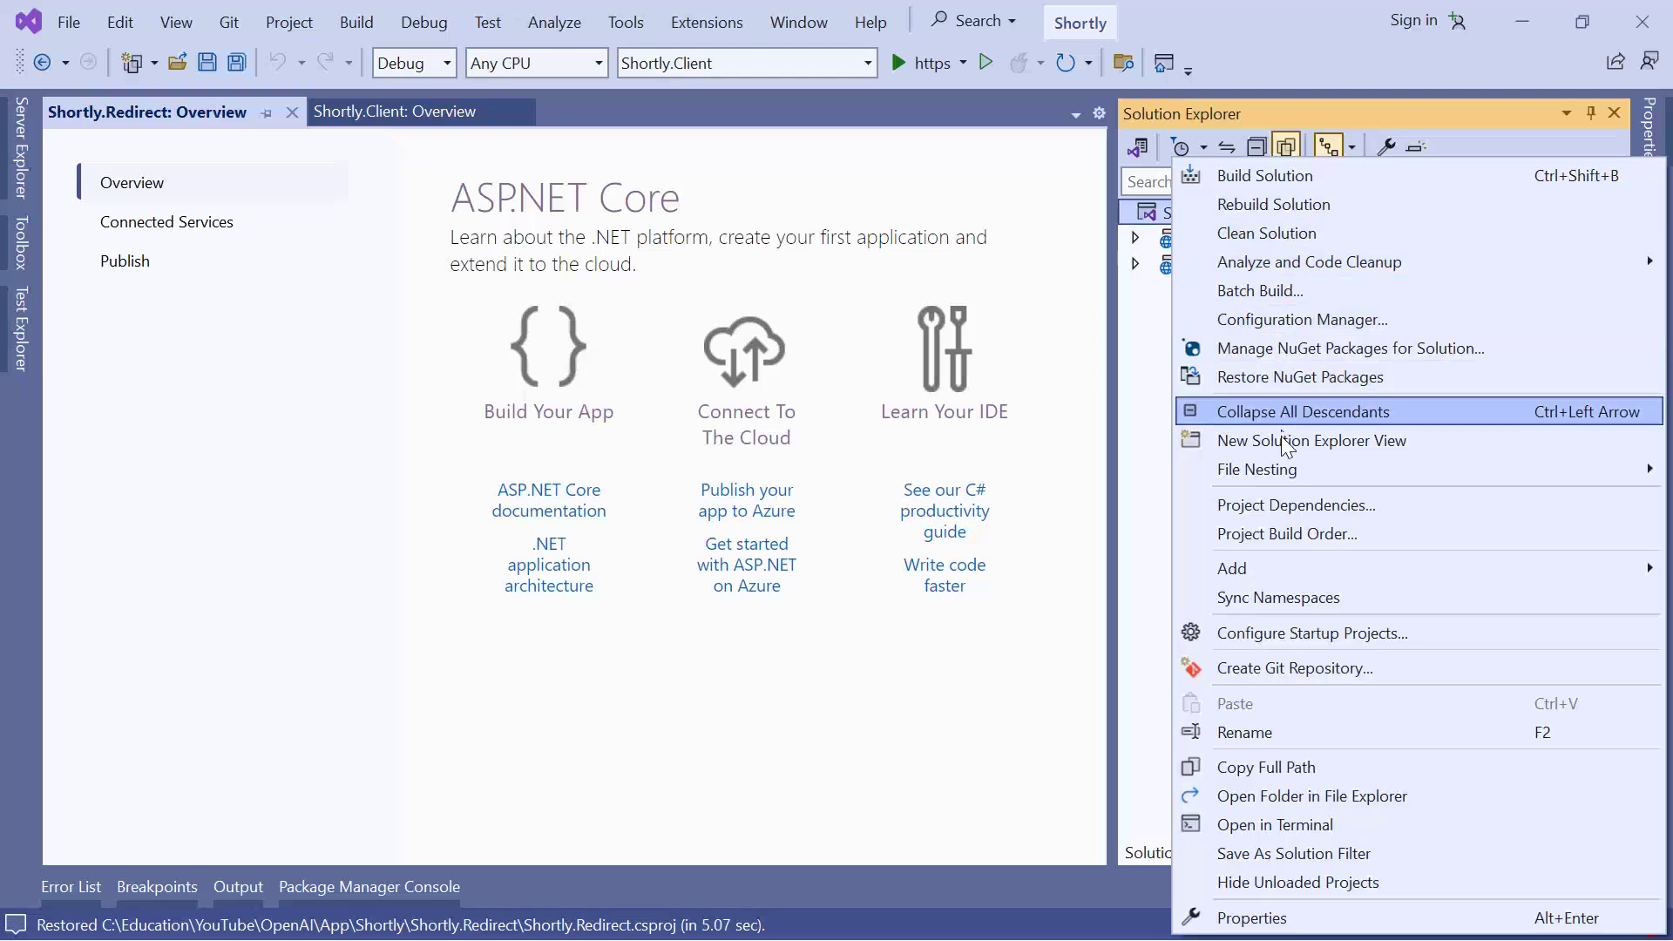
{"action": "mouse_move", "coordinate": [1274, 563]}
{"action": "left_click", "coordinate": [1083, 571]}
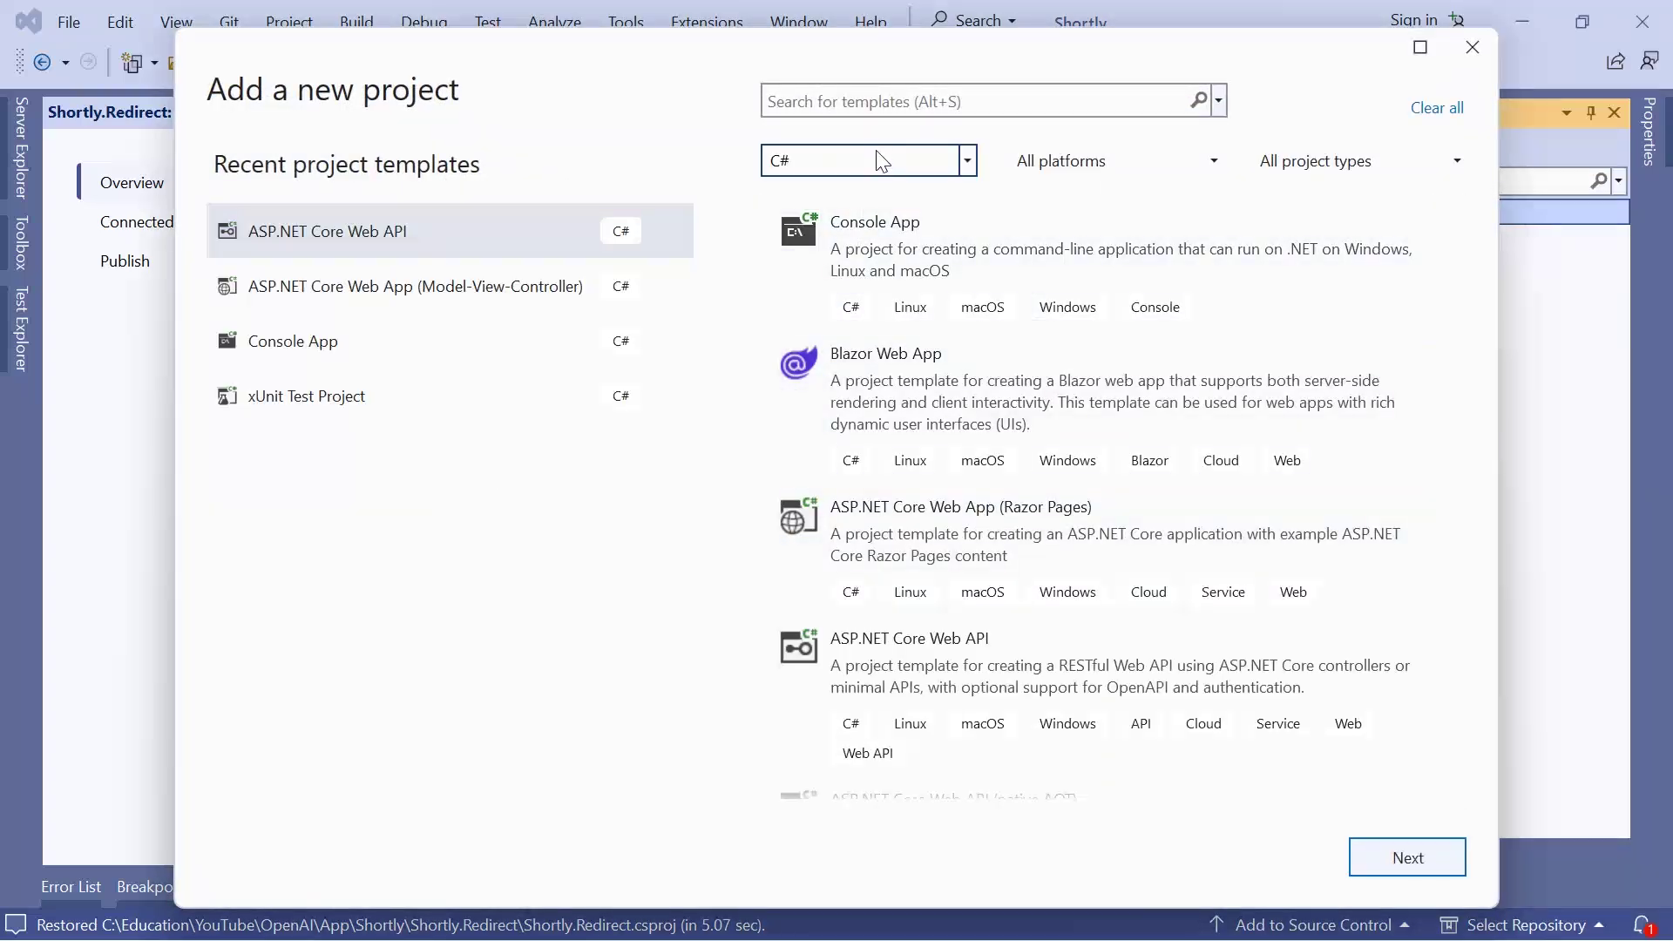
Create a C# Class Library named Shortly.Data on .NET 8.0, then collapse its project node
{"action": "left_click", "coordinate": [882, 107]}
{"action": "type", "text": "class"}
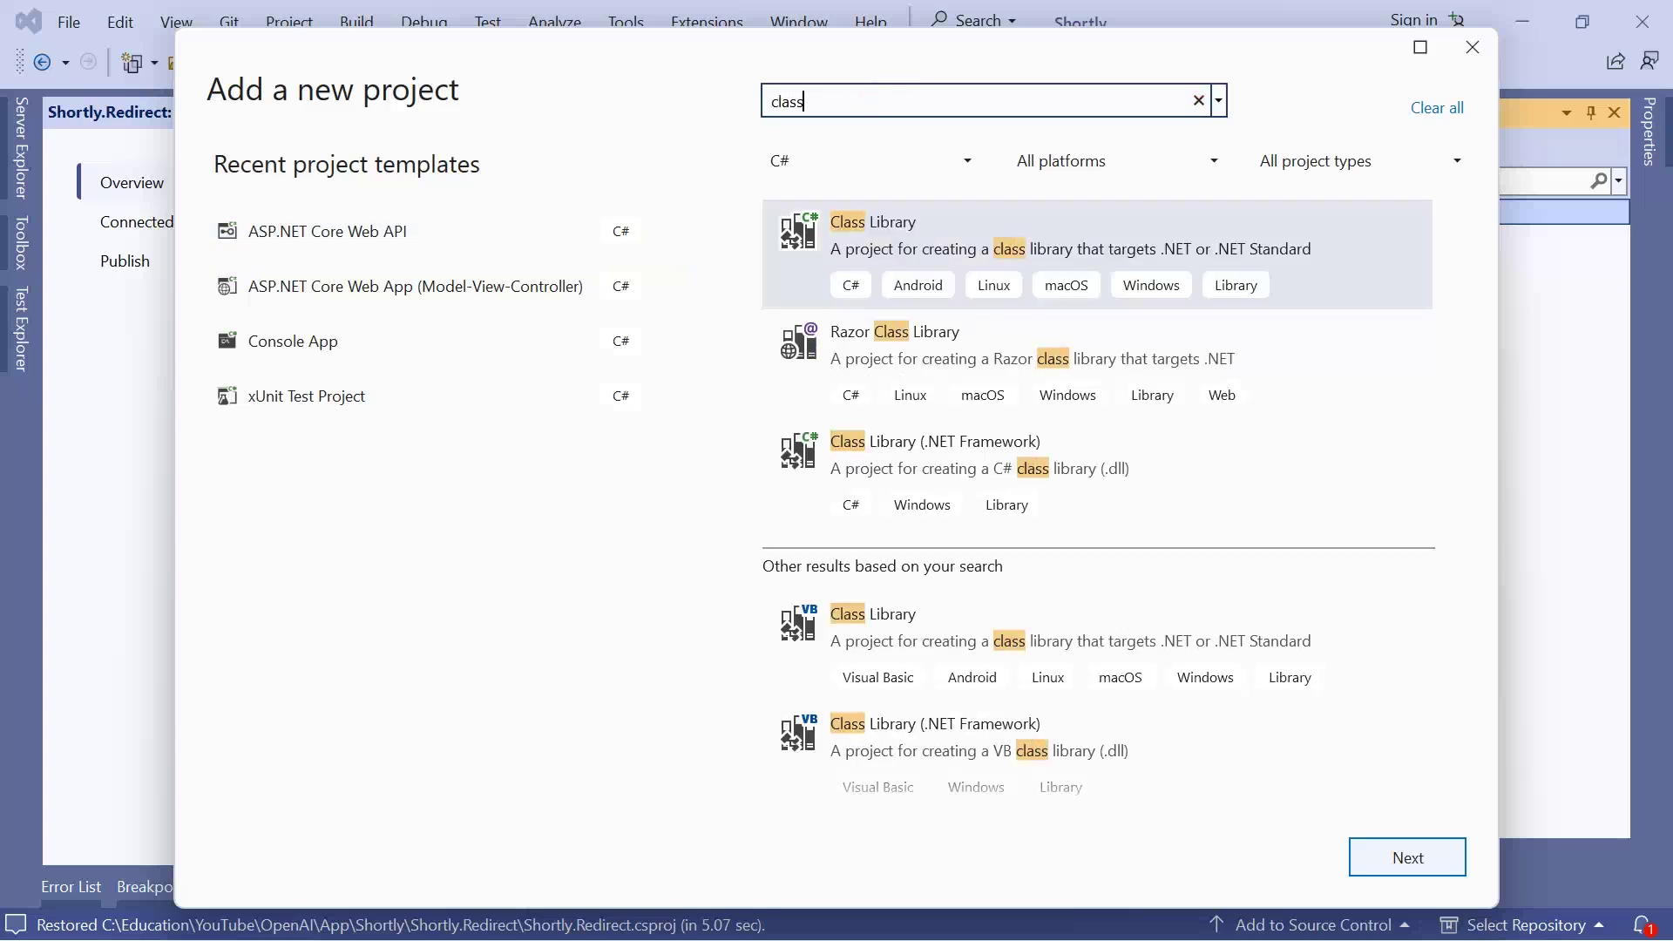
{"action": "left_click", "coordinate": [1027, 232]}
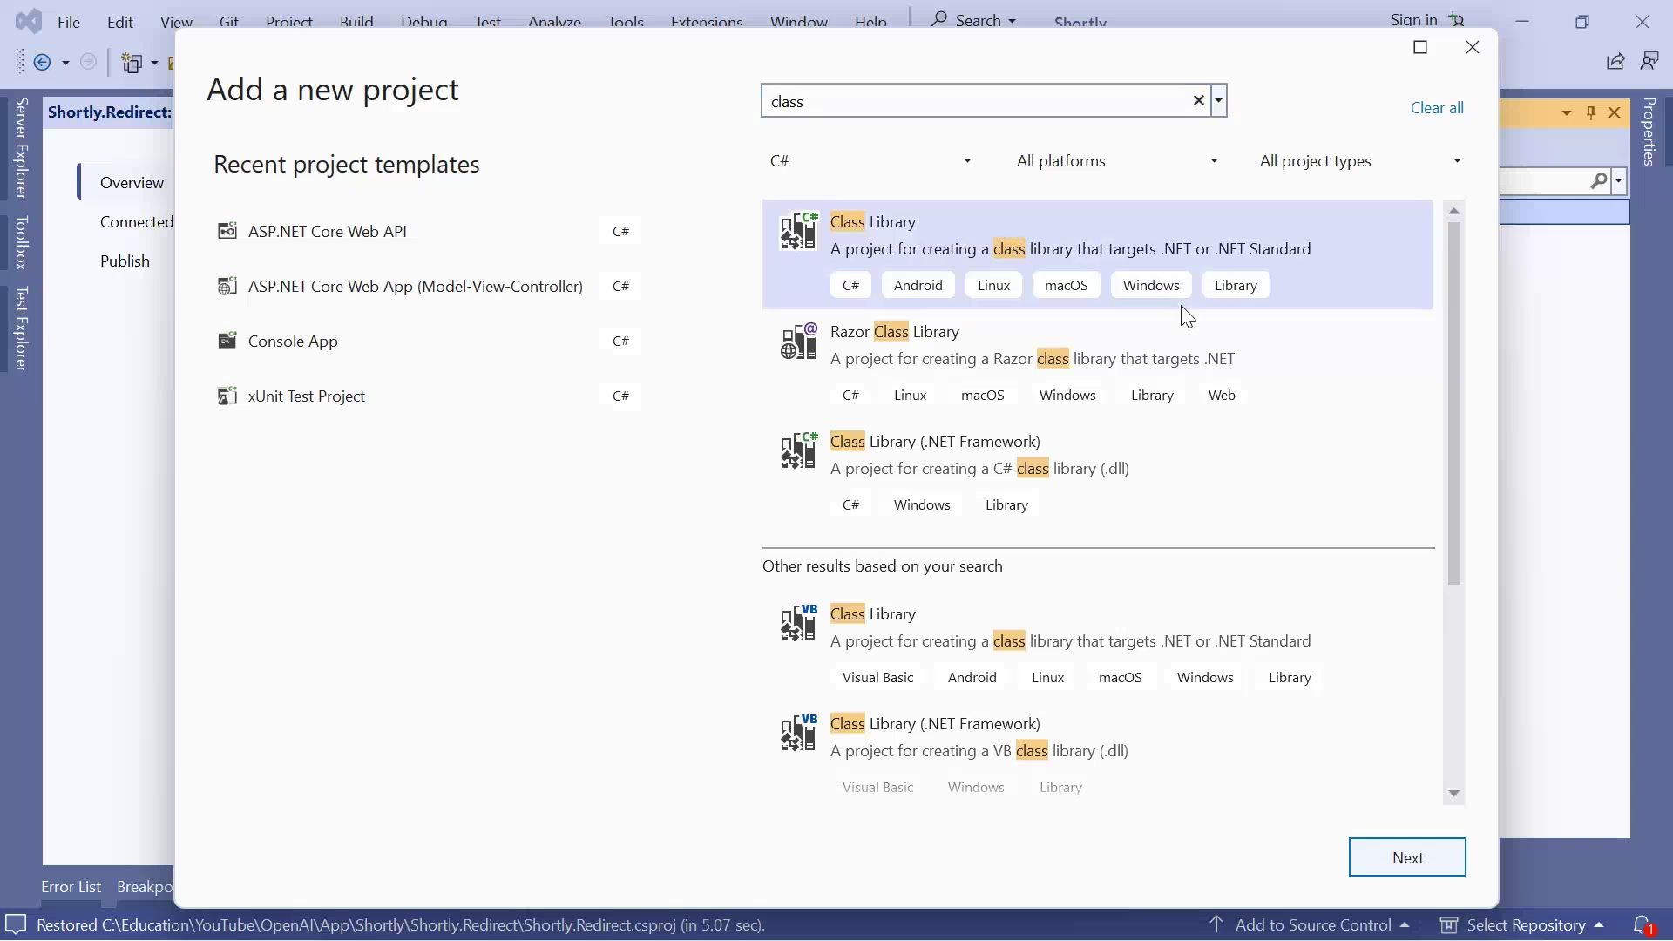
{"action": "left_click", "coordinate": [1393, 862]}
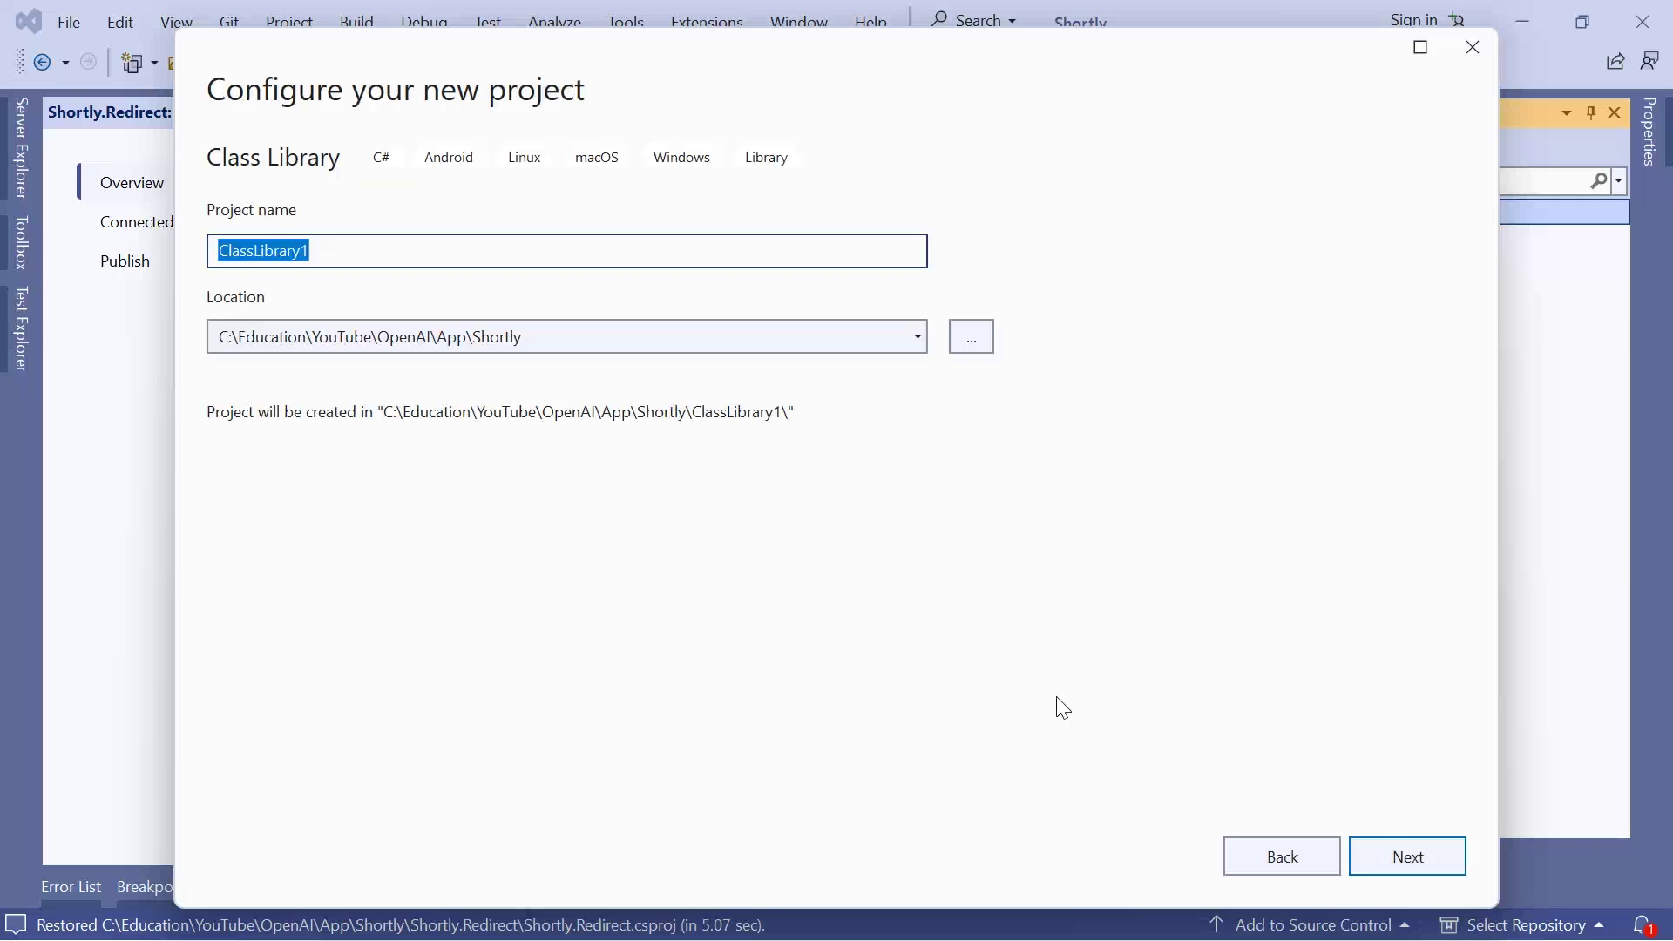
{"action": "type", "text": "Shortly"}
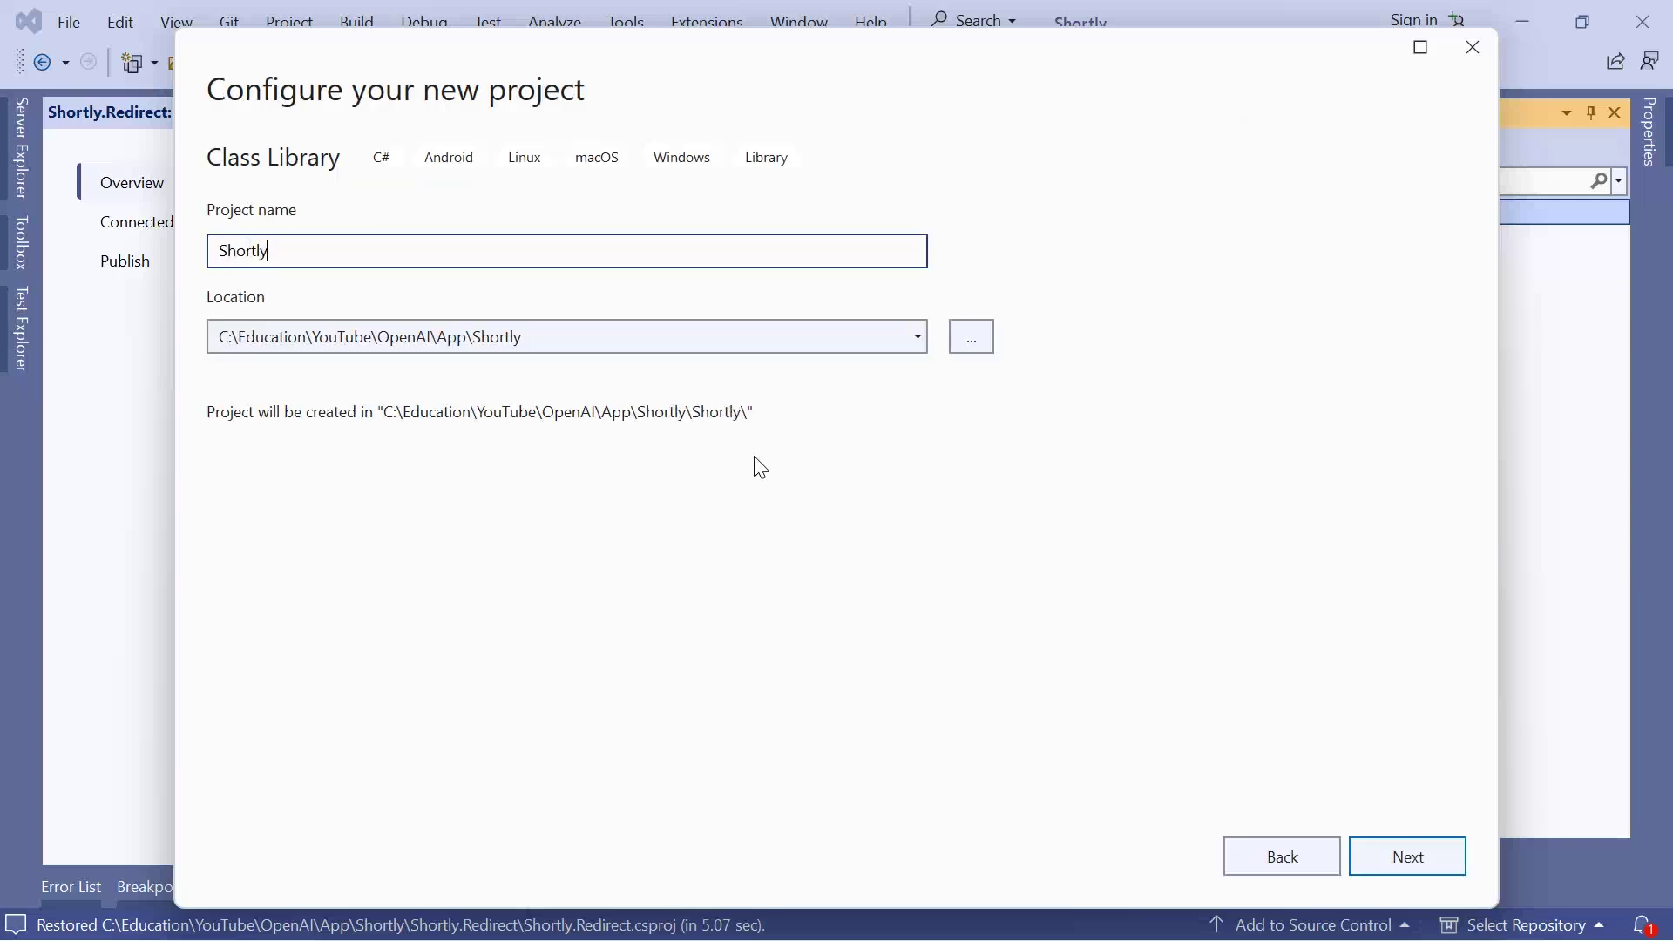
{"action": "type", "text": ".Data"}
{"action": "left_click", "coordinate": [1394, 853]}
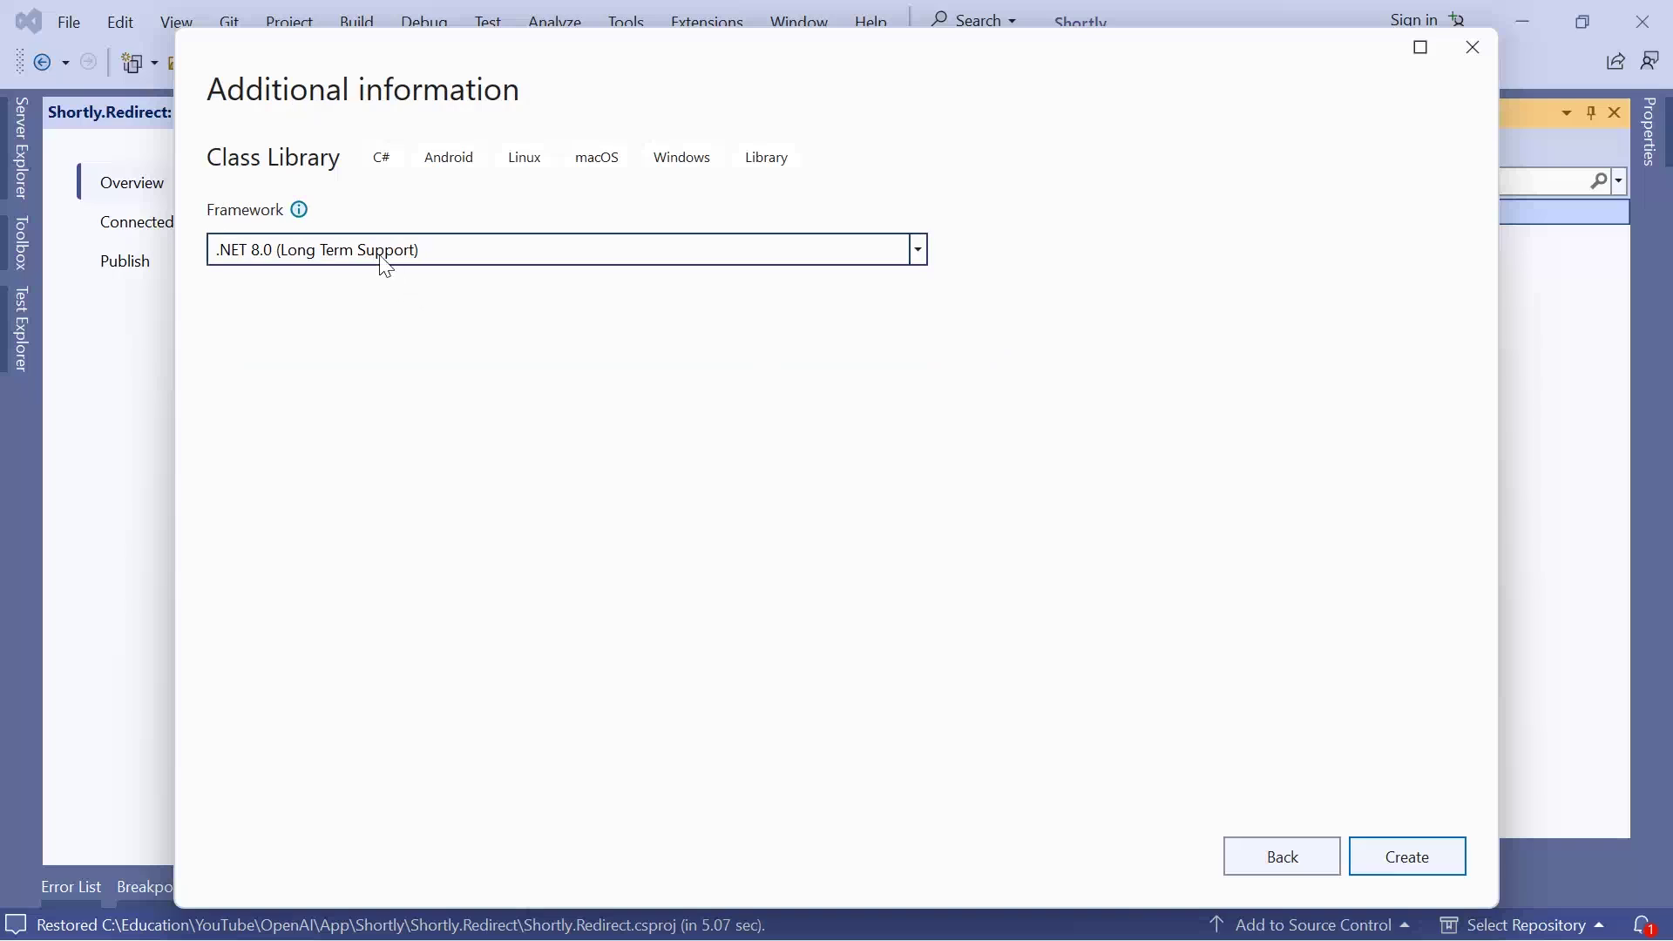
{"action": "left_click", "coordinate": [1435, 863]}
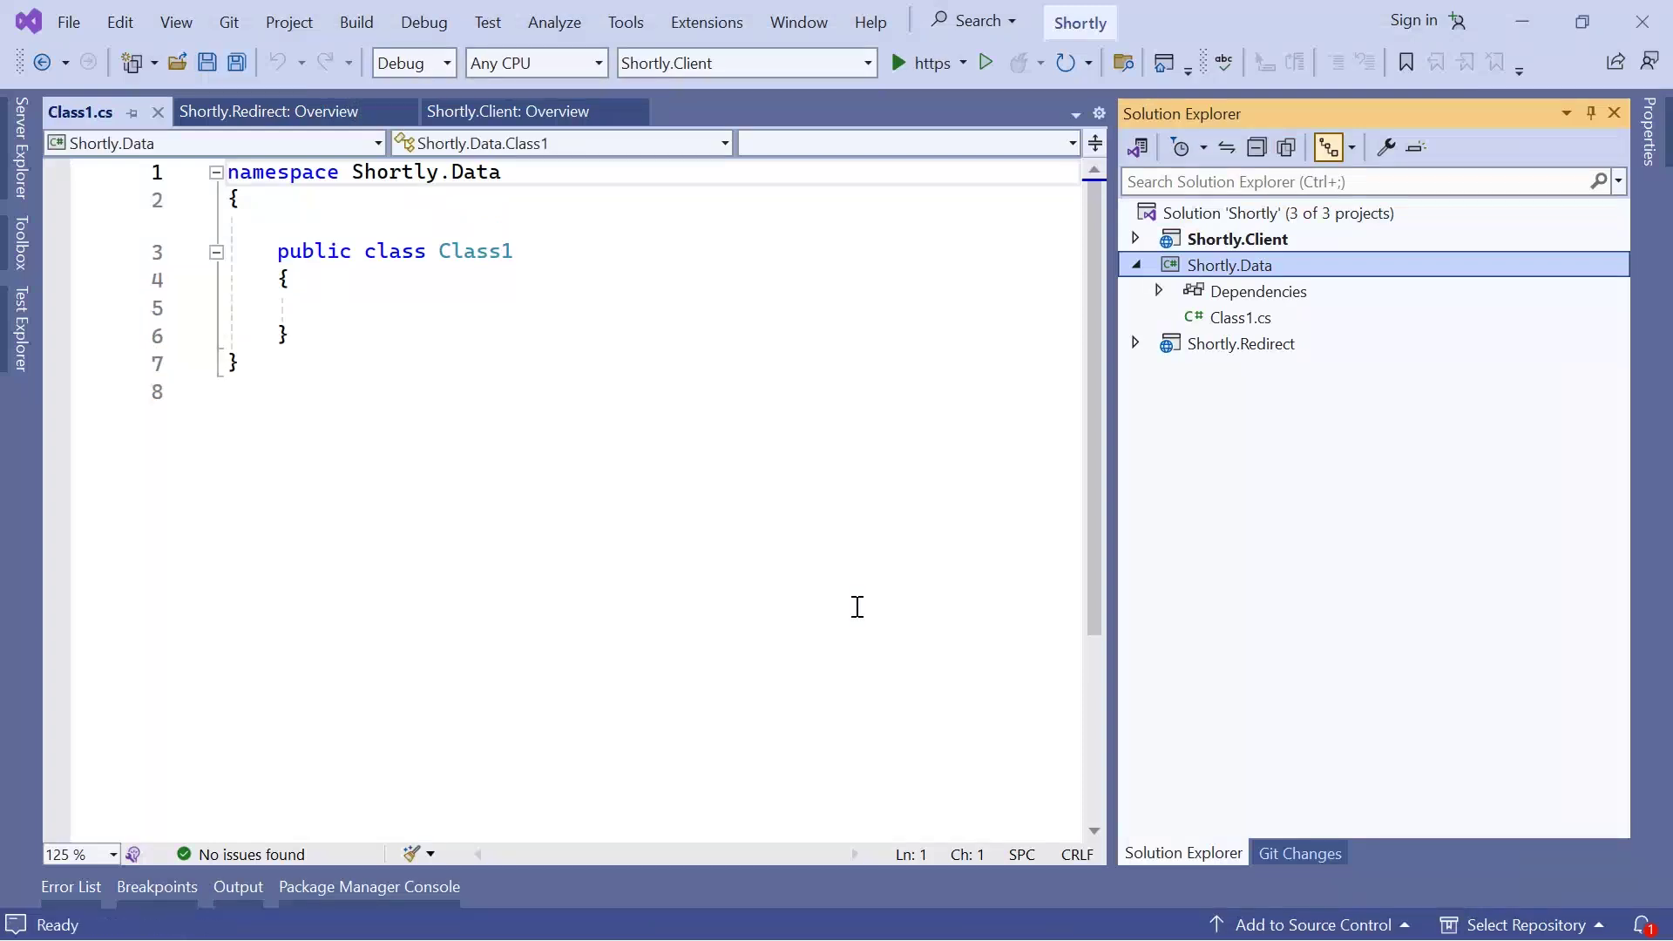
{"action": "left_click", "coordinate": [1136, 264]}
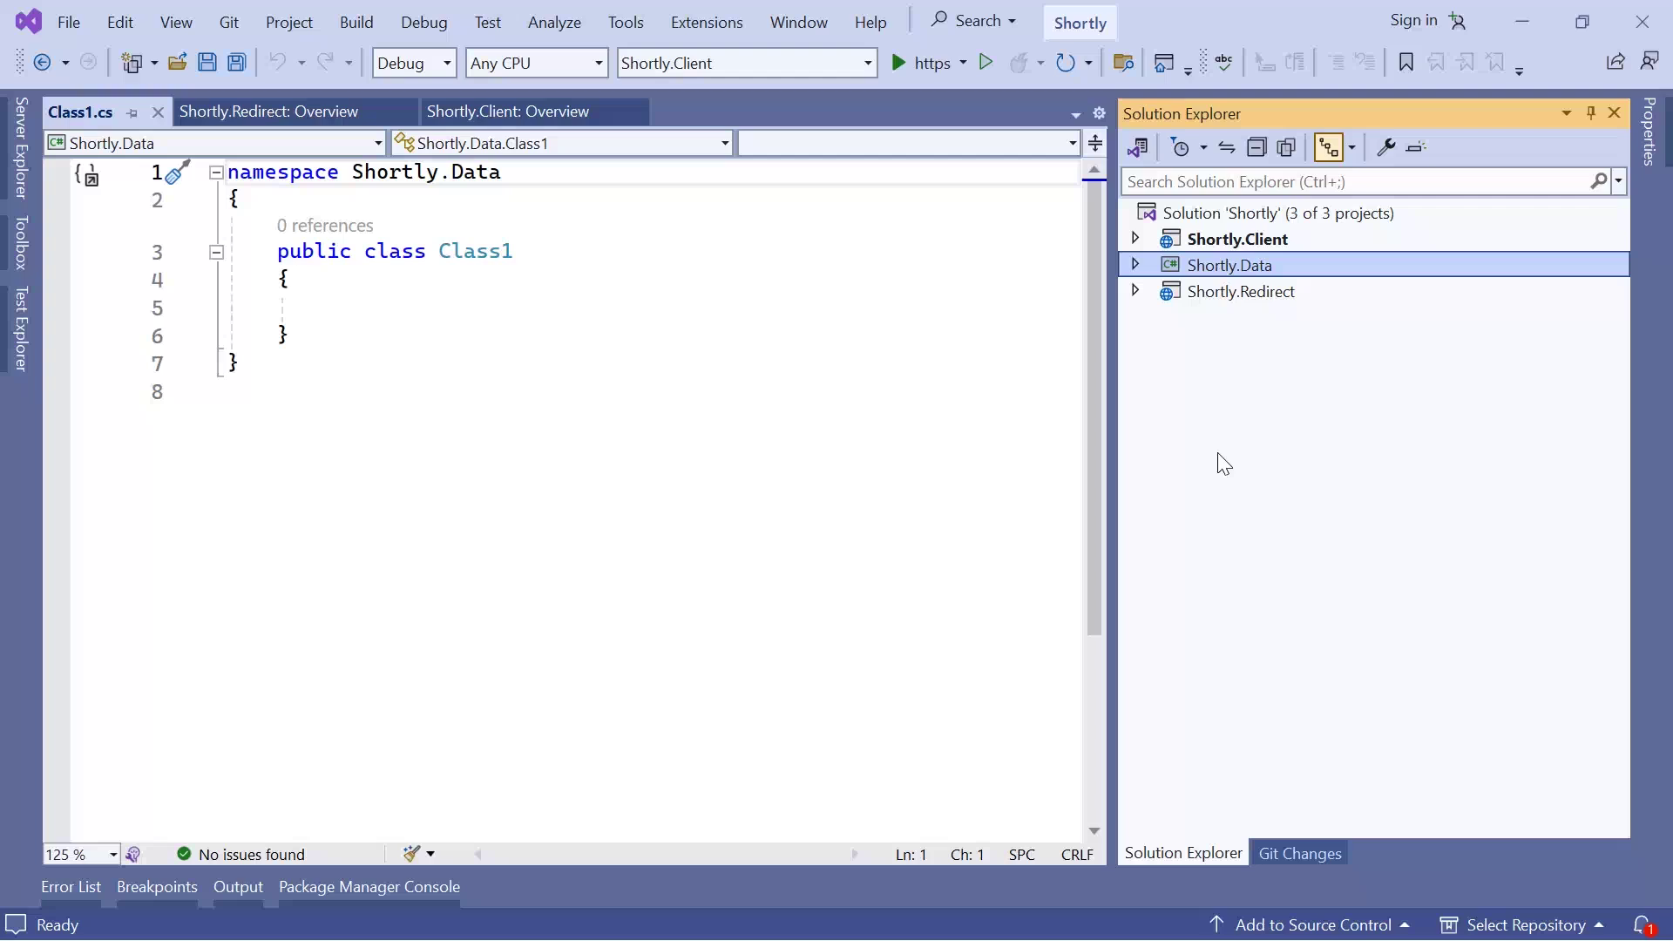